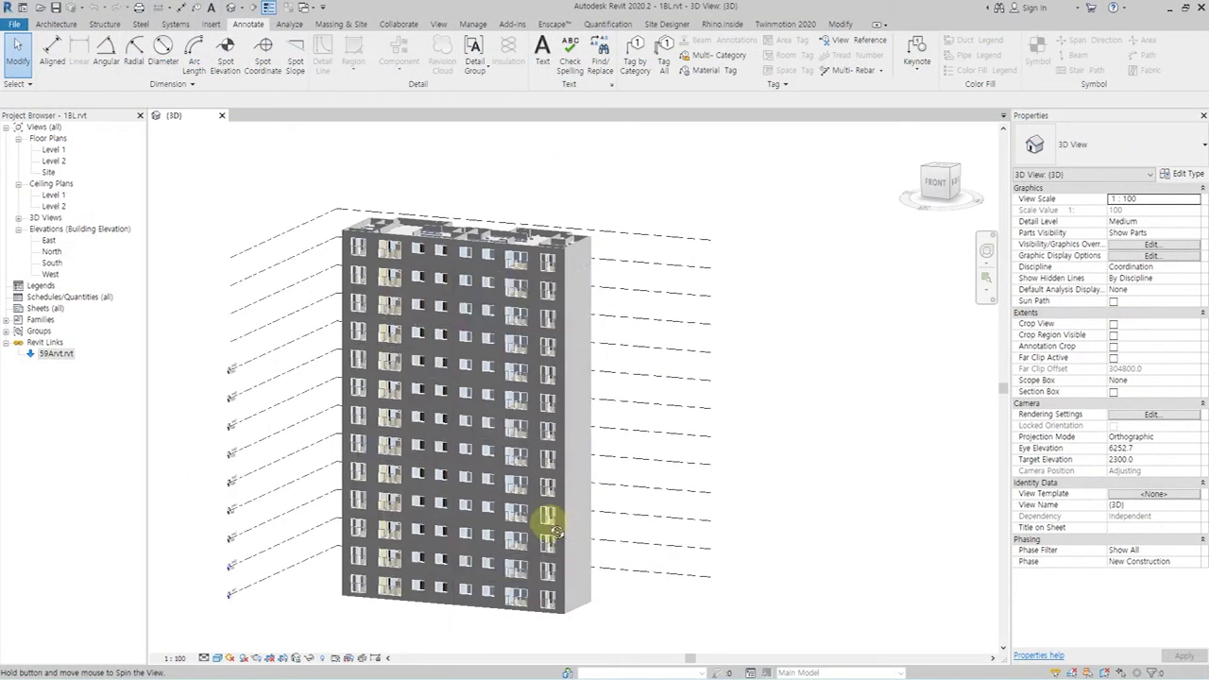
Select the 59Arvt.rvt link in the tower model and open it in its own {3D} view.
{"action": "left_click", "coordinate": [527, 609]}
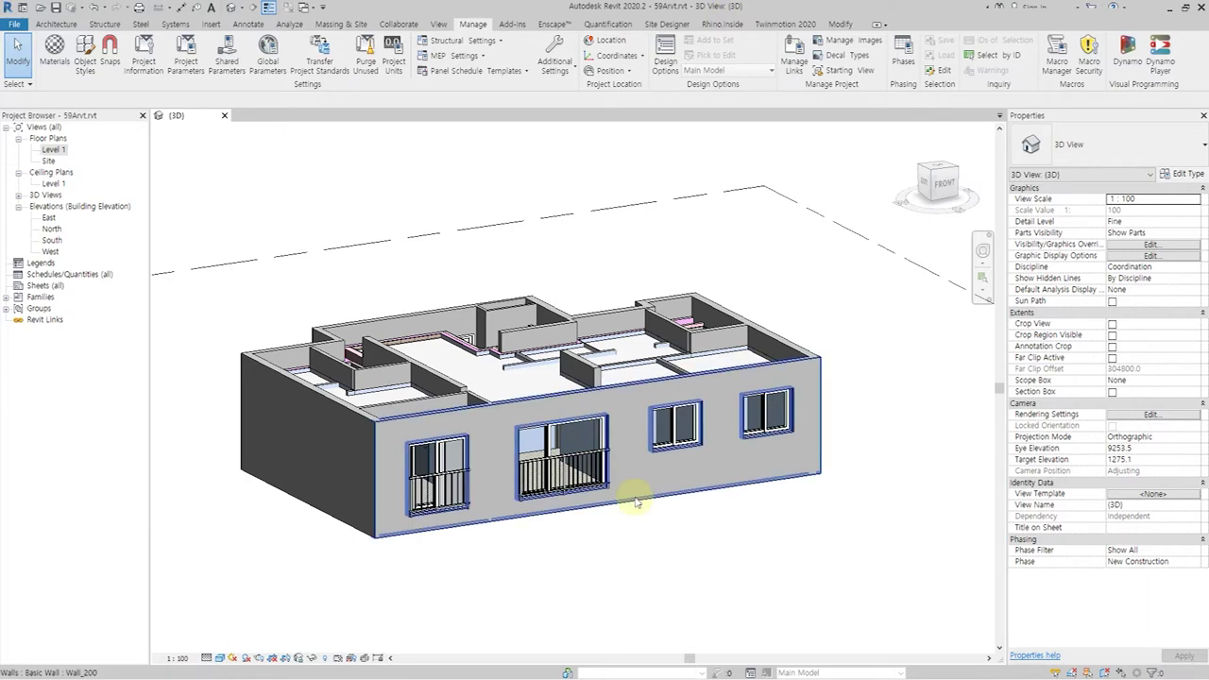
Orbit toward the front facade and select the front Basic Wall Wall_200.
{"action": "mouse_move", "coordinate": [658, 398]}
{"action": "middle_mouse_down", "text": "shift"}
{"action": "mouse_move", "coordinate": [413, 418]}
{"action": "mouse_move", "coordinate": [572, 445]}
{"action": "middle_mouse_up", "text": "shift"}
{"action": "left_click", "coordinate": [585, 404]}
{"action": "mouse_move", "coordinate": [554, 527]}
{"action": "middle_mouse_down", "text": "shift"}
{"action": "mouse_move", "coordinate": [576, 418]}
{"action": "mouse_move", "coordinate": [724, 478]}
{"action": "mouse_move", "coordinate": [609, 589]}
{"action": "mouse_move", "coordinate": [464, 567]}
{"action": "mouse_move", "coordinate": [510, 598]}
{"action": "middle_mouse_up", "text": "shift"}
{"action": "left_click", "coordinate": [510, 594]}
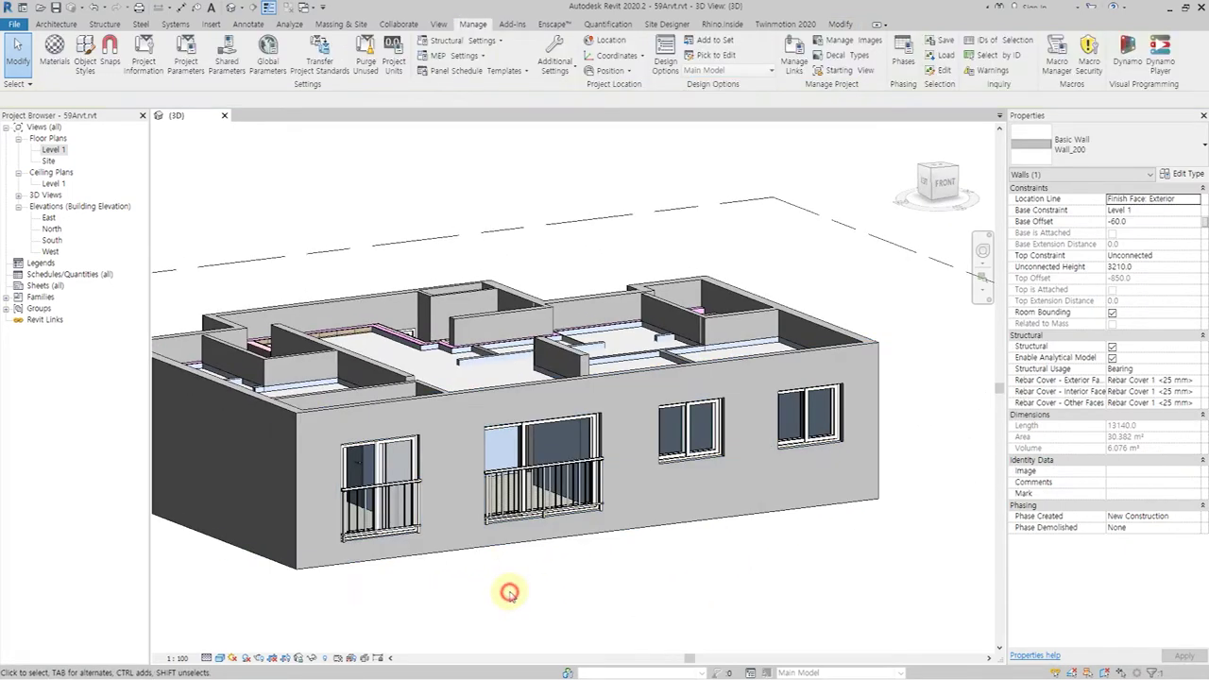
{"action": "left_click", "coordinate": [506, 554]}
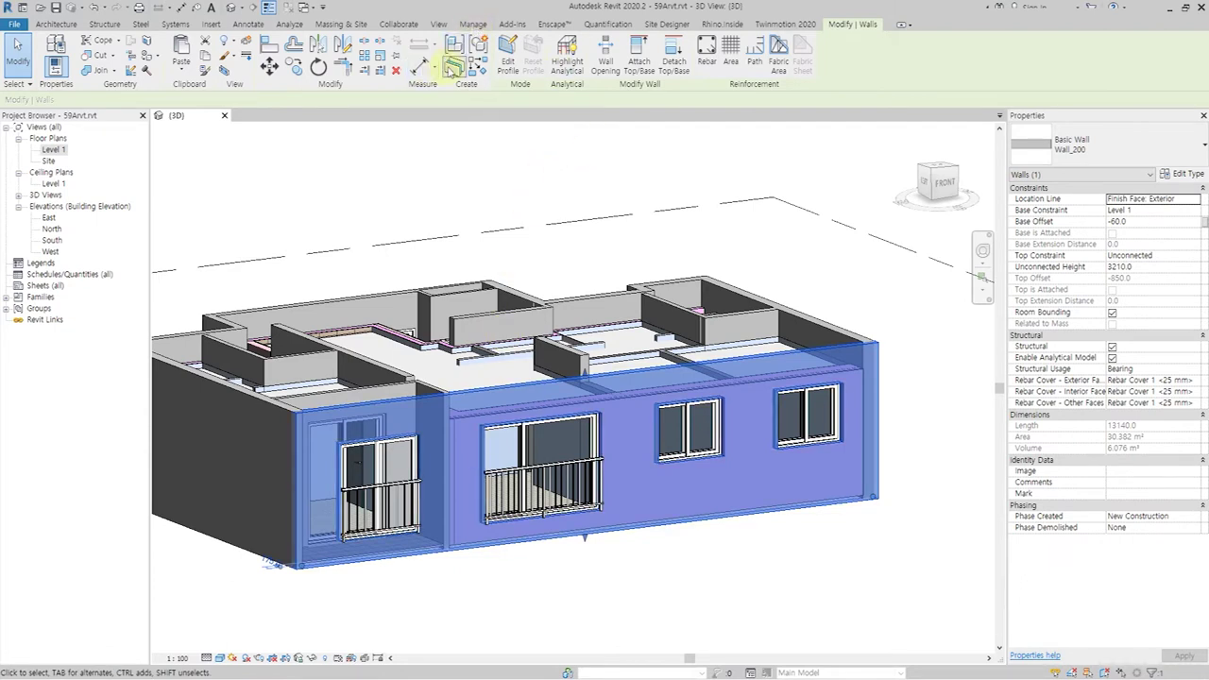
Create parts from the front wall and start a Divide Parts sketch on it.
{"action": "left_click", "coordinate": [452, 66]}
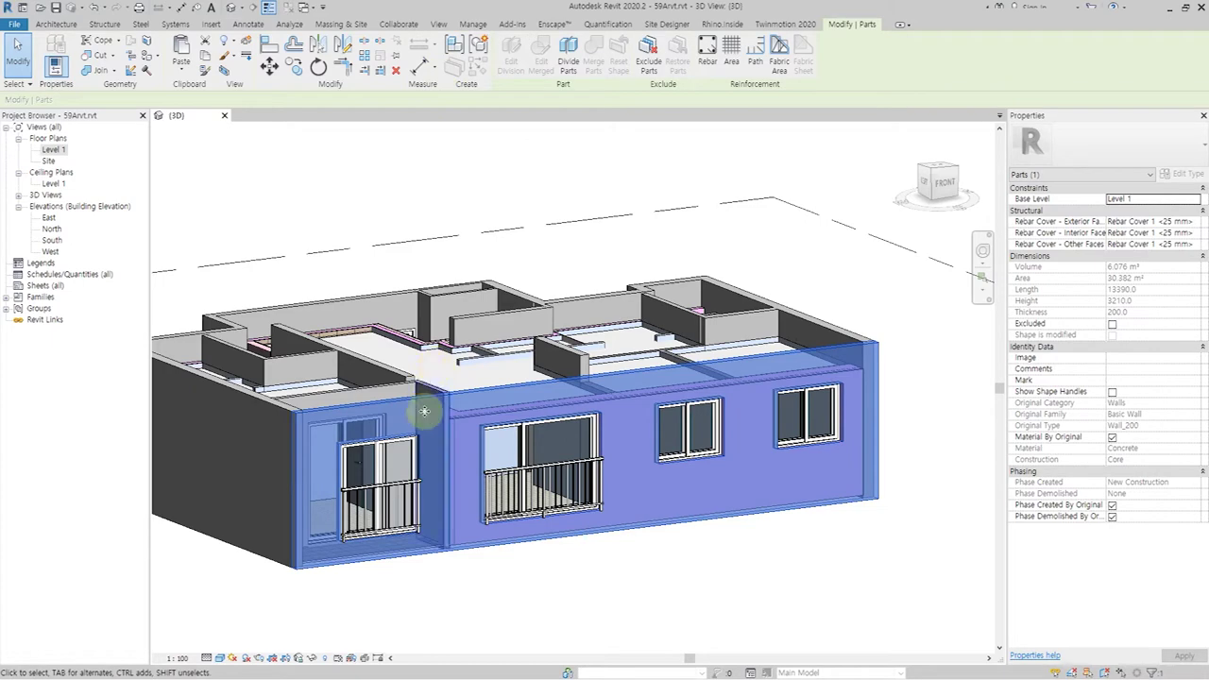
{"action": "left_click", "coordinate": [565, 62]}
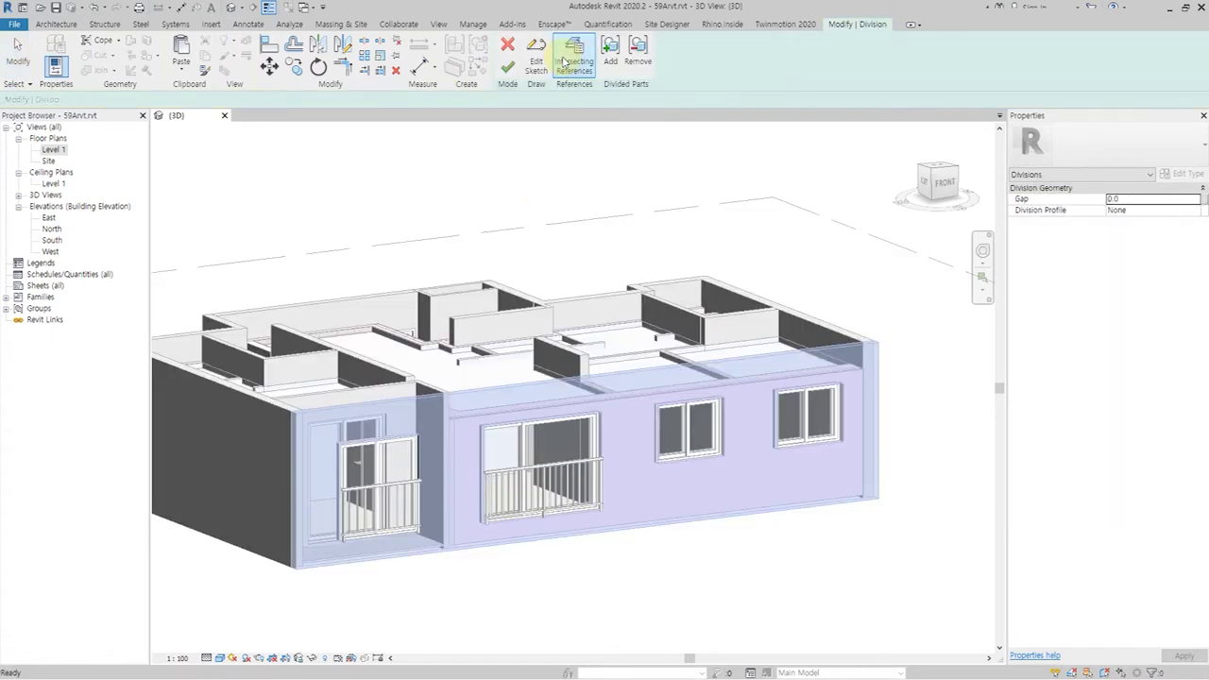
{"action": "mouse_move", "coordinate": [501, 552]}
{"action": "middle_mouse_down", "text": "shift"}
{"action": "mouse_move", "coordinate": [453, 567]}
{"action": "mouse_move", "coordinate": [464, 562]}
{"action": "mouse_move", "coordinate": [425, 555]}
{"action": "middle_mouse_up", "text": "shift"}
{"action": "scroll", "coordinate": [432, 516], "scroll_direction": "up", "scroll_amount": 2}
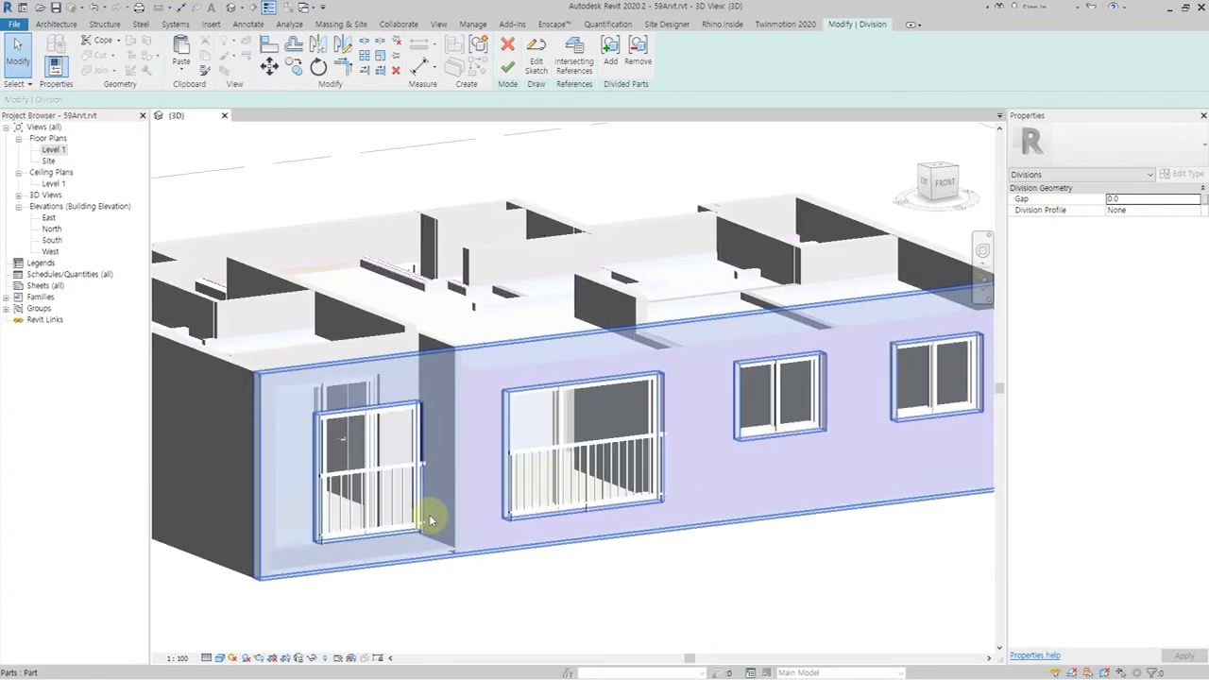
{"action": "scroll", "coordinate": [429, 515], "scroll_direction": "up", "scroll_amount": 2}
{"action": "left_click", "coordinate": [534, 67]}
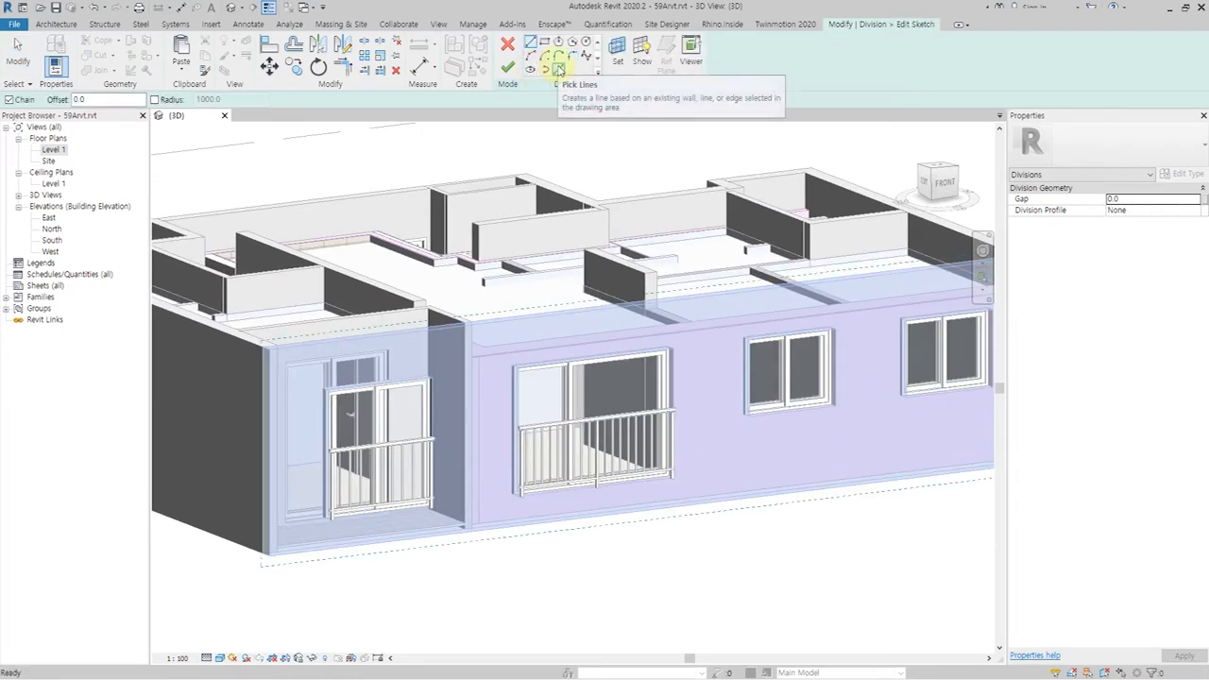
Pick the front wall face as the sketch work plane and view it from FRONT.
{"action": "left_click", "coordinate": [619, 62]}
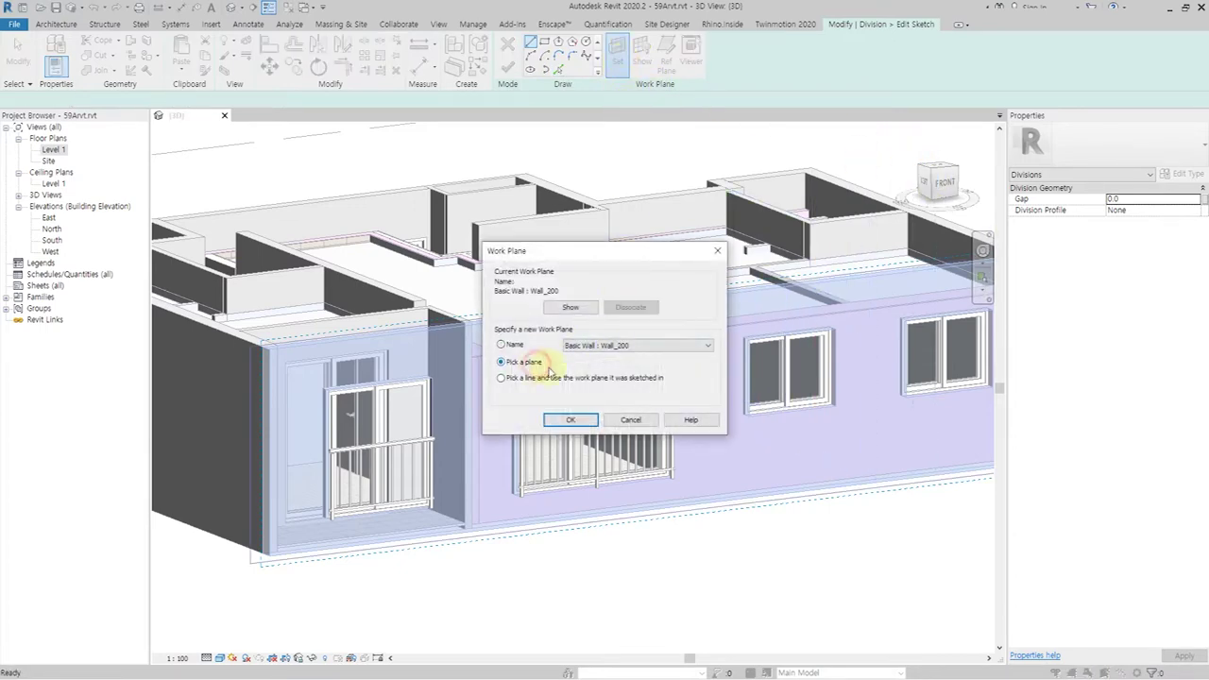
{"action": "left_click", "coordinate": [563, 421]}
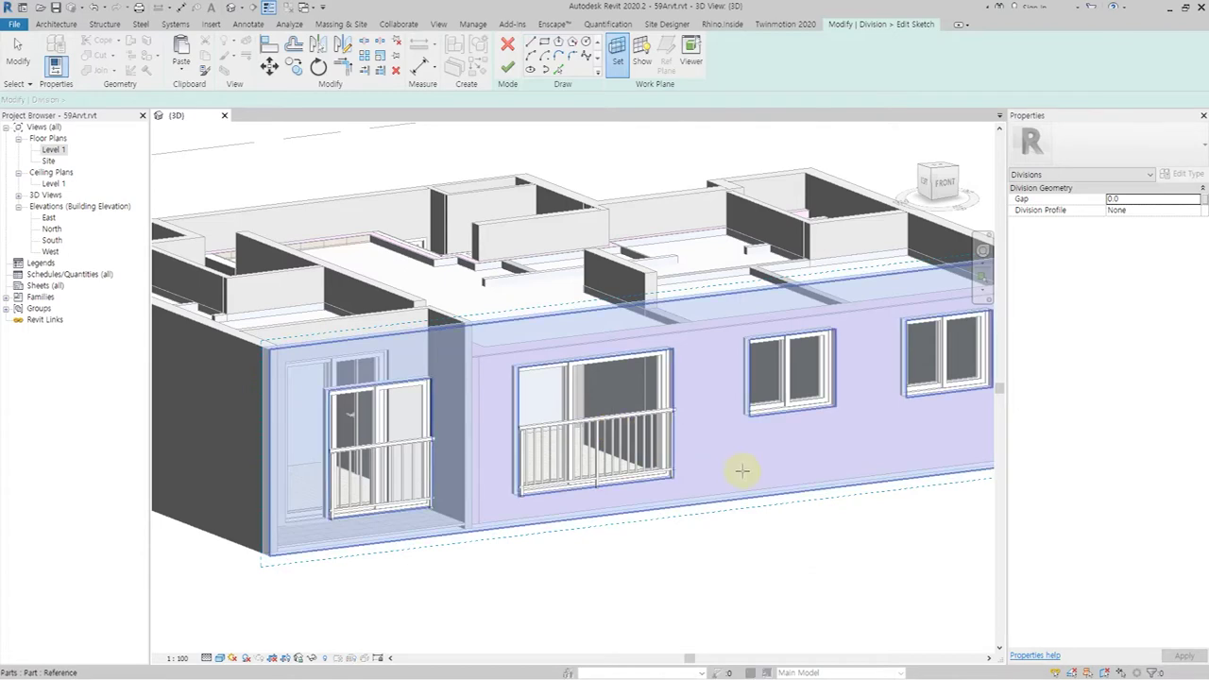
{"action": "left_click", "coordinate": [738, 467]}
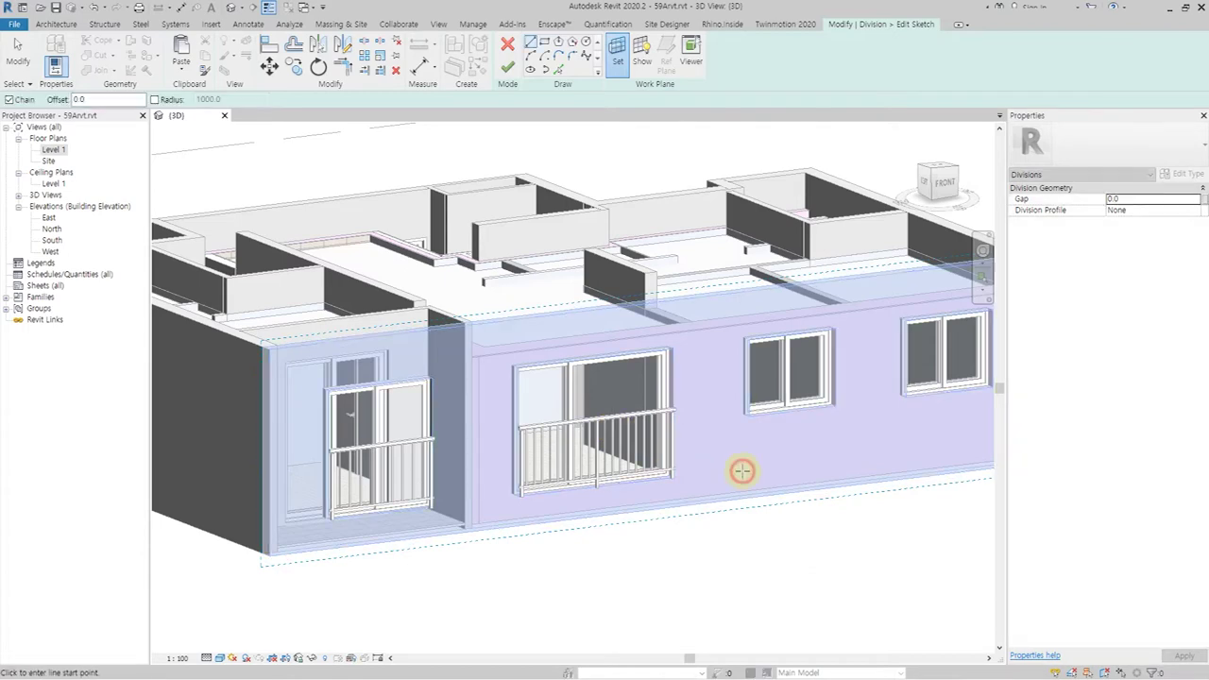
{"action": "left_click", "coordinate": [943, 186]}
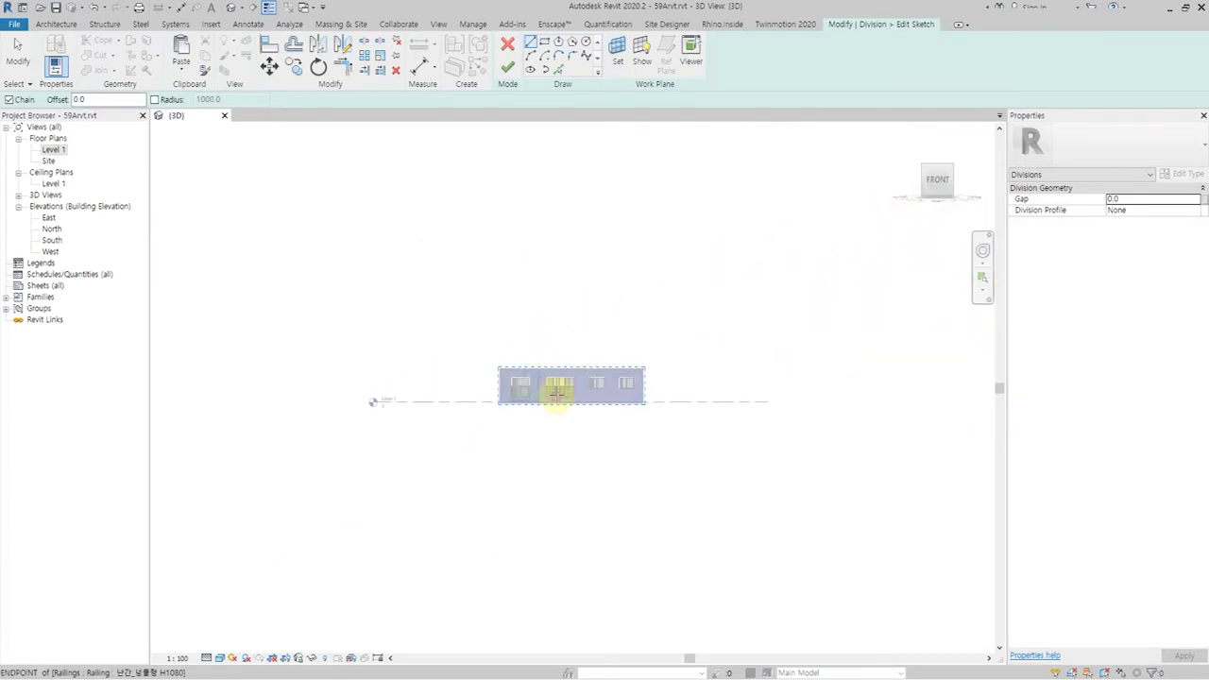
Draw a horizontal division line across the full width of the front wall.
{"action": "scroll", "coordinate": [556, 391], "scroll_direction": "up", "scroll_amount": 3}
{"action": "scroll", "coordinate": [557, 390], "scroll_direction": "up", "scroll_amount": 2}
{"action": "scroll", "coordinate": [648, 410], "scroll_direction": "up", "scroll_amount": 2}
{"action": "scroll", "coordinate": [670, 406], "scroll_direction": "up", "scroll_amount": 1}
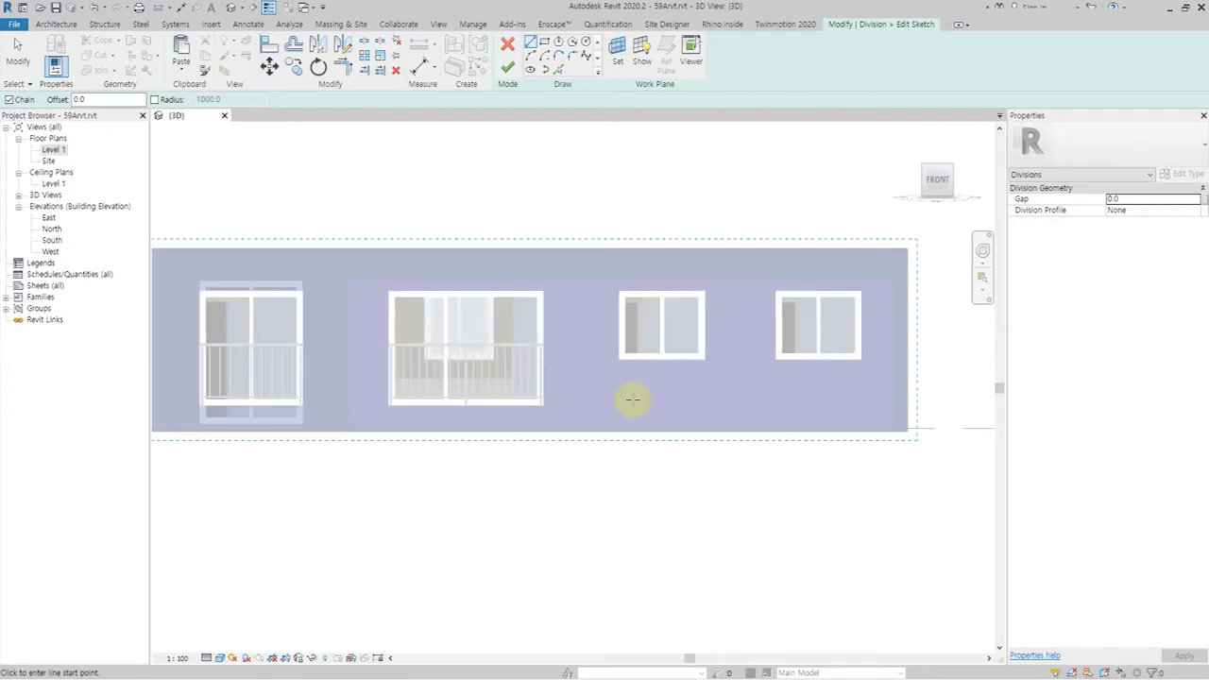
{"action": "middle_click_drag", "start_coordinate": [457, 408], "coordinate": [498, 426]}
{"action": "scroll", "coordinate": [418, 451], "scroll_direction": "down", "scroll_amount": 1}
{"action": "scroll", "coordinate": [243, 426], "scroll_direction": "down", "scroll_amount": 1}
{"action": "scroll", "coordinate": [253, 425], "scroll_direction": "down", "scroll_amount": 1}
{"action": "left_click", "coordinate": [170, 426]}
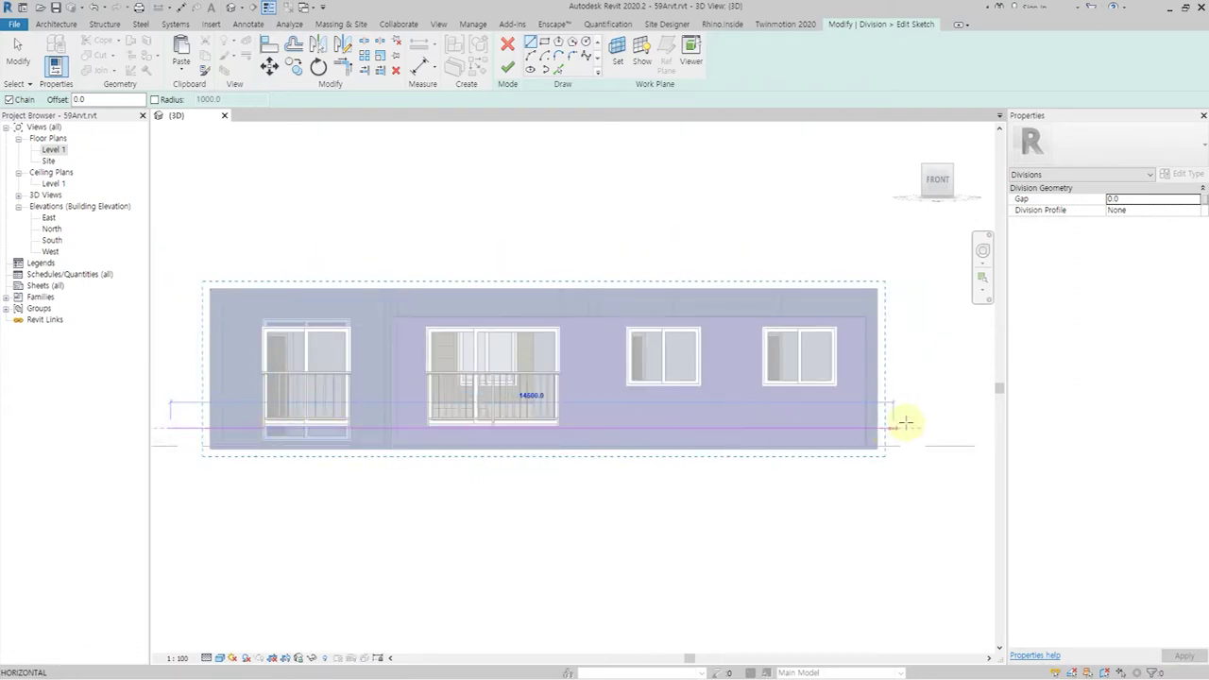
{"action": "left_click", "coordinate": [909, 423]}
{"action": "key", "text": "Escape"}
{"action": "key", "text": "Escape"}
Move the horizontal line level with the bottom of the windows.
{"action": "scroll", "coordinate": [248, 420], "scroll_direction": "up", "scroll_amount": 2}
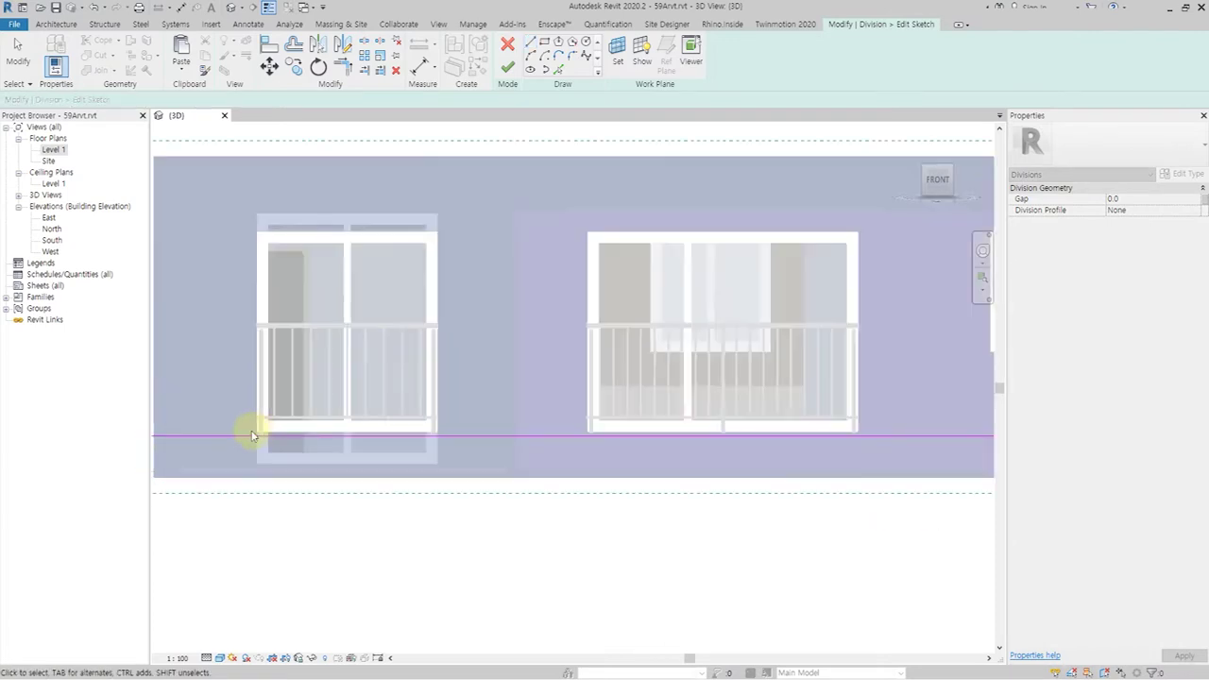
{"action": "scroll", "coordinate": [236, 435], "scroll_direction": "up", "scroll_amount": 2}
{"action": "scroll", "coordinate": [227, 444], "scroll_direction": "up", "scroll_amount": 2}
{"action": "left_click", "coordinate": [304, 432]}
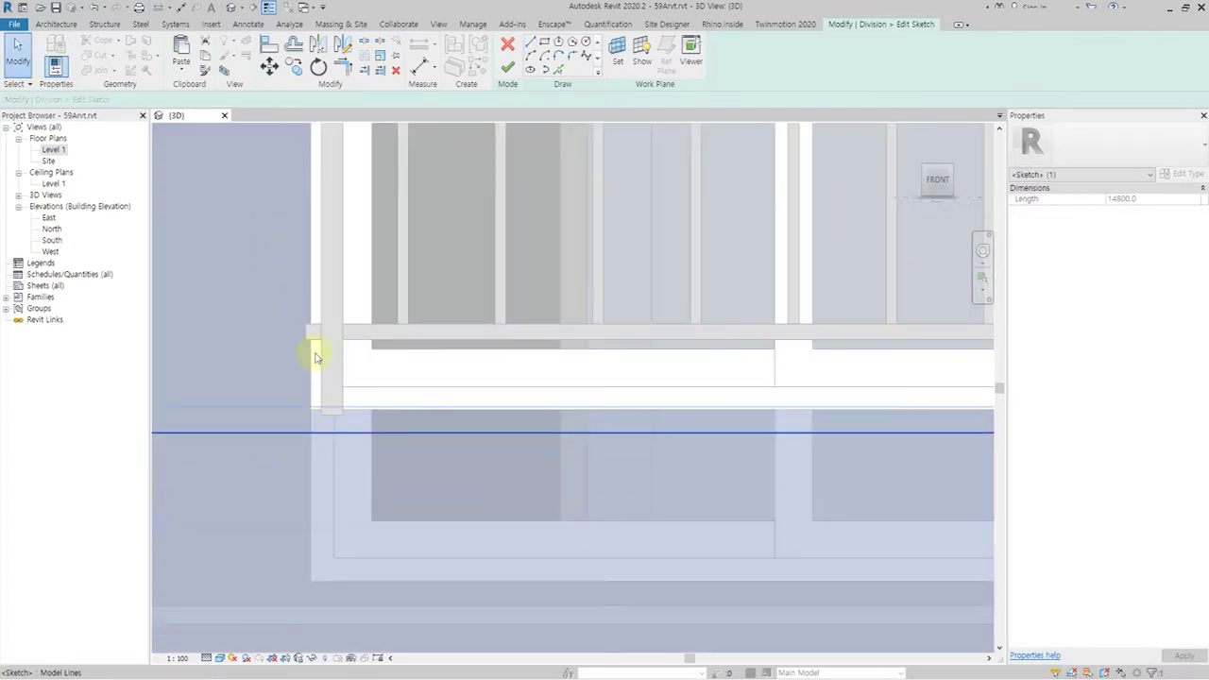
{"action": "left_click", "coordinate": [270, 64]}
{"action": "left_click", "coordinate": [310, 432]}
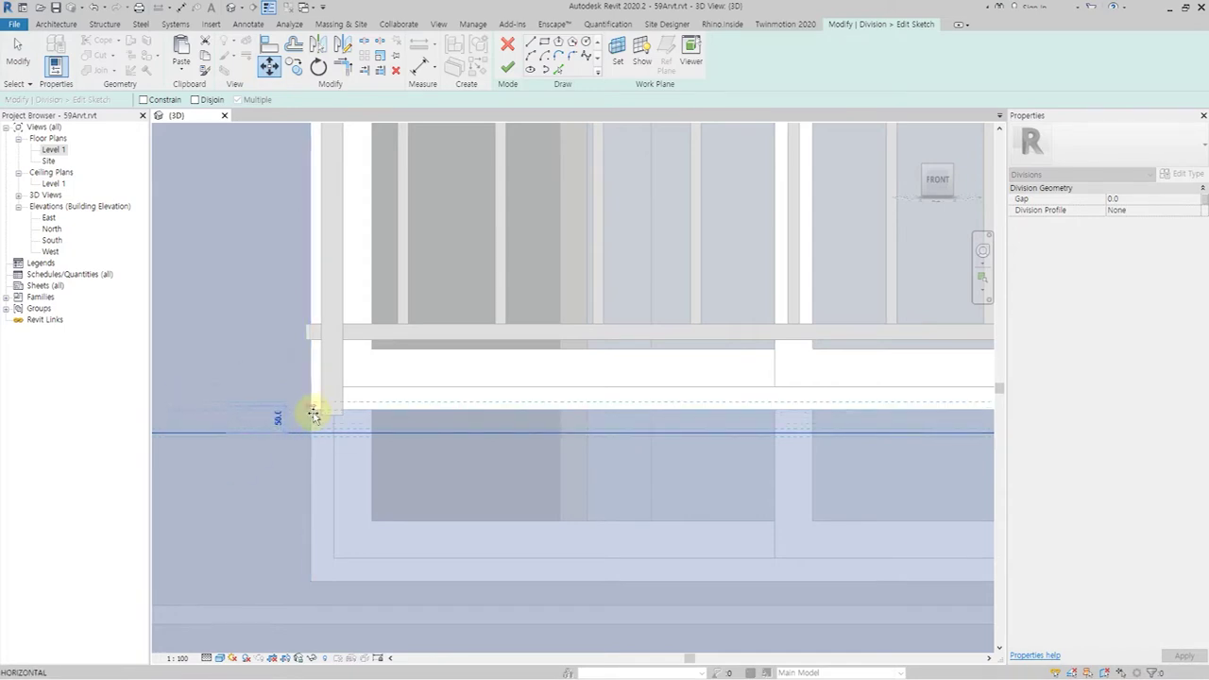
{"action": "scroll", "coordinate": [314, 413], "scroll_direction": "up", "scroll_amount": 2}
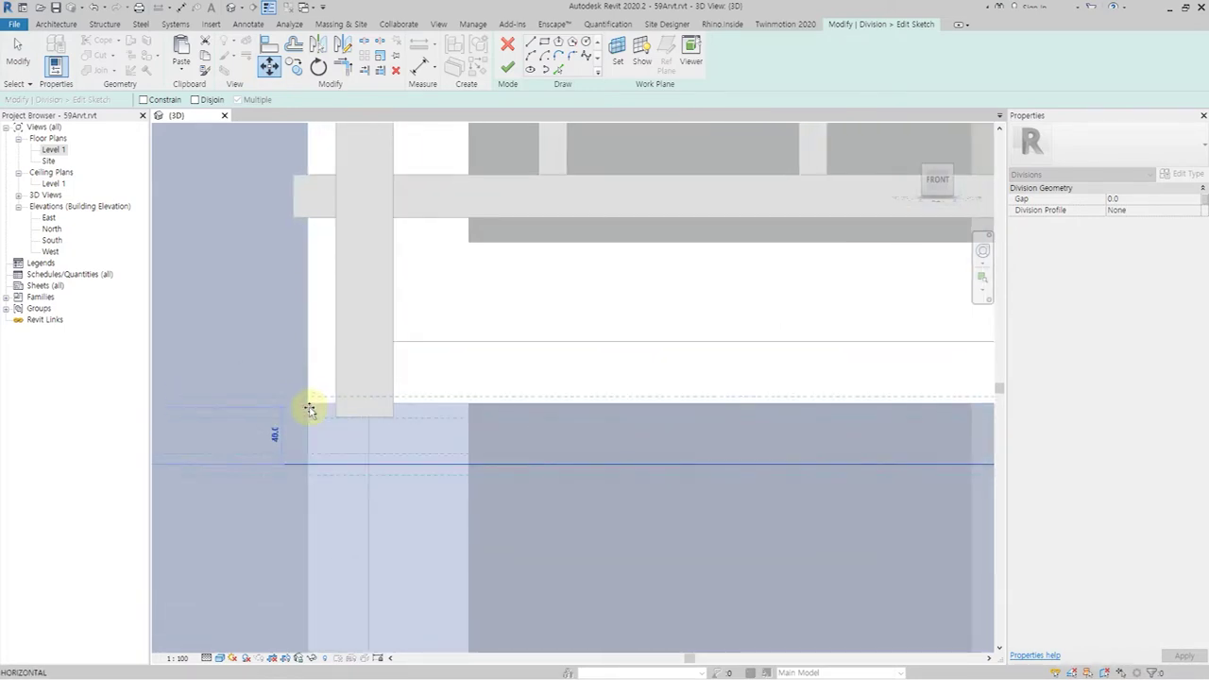
{"action": "scroll", "coordinate": [310, 410], "scroll_direction": "up", "scroll_amount": 2}
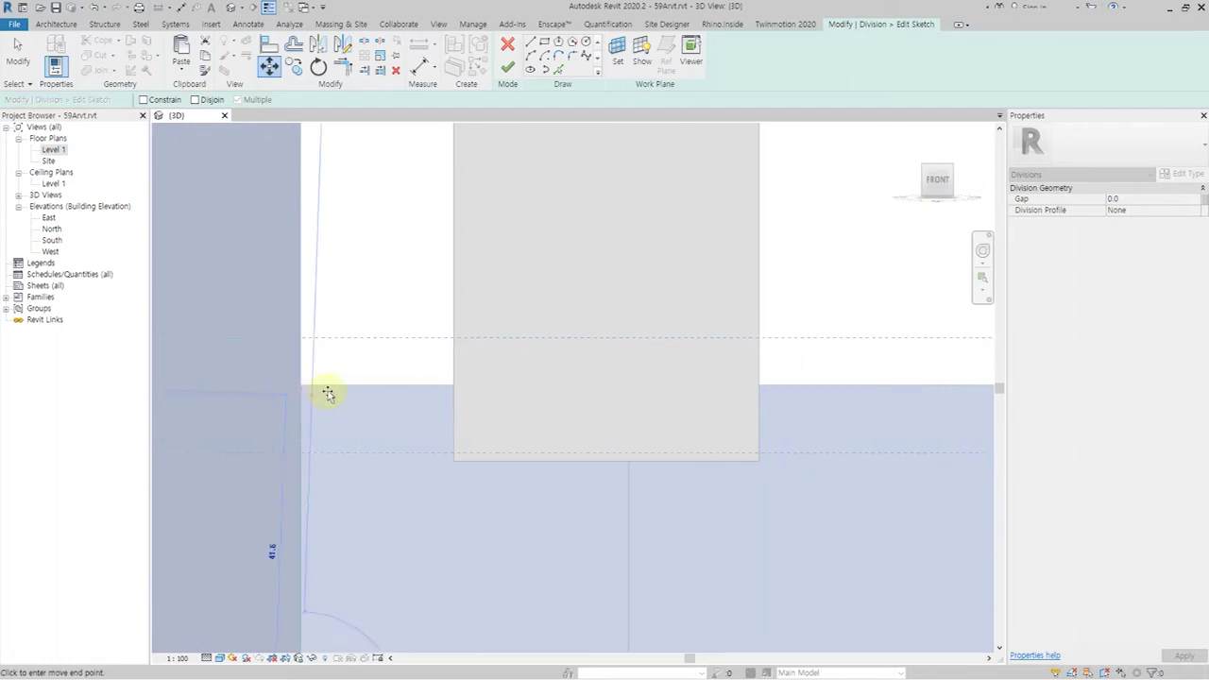
{"action": "left_click", "coordinate": [301, 387]}
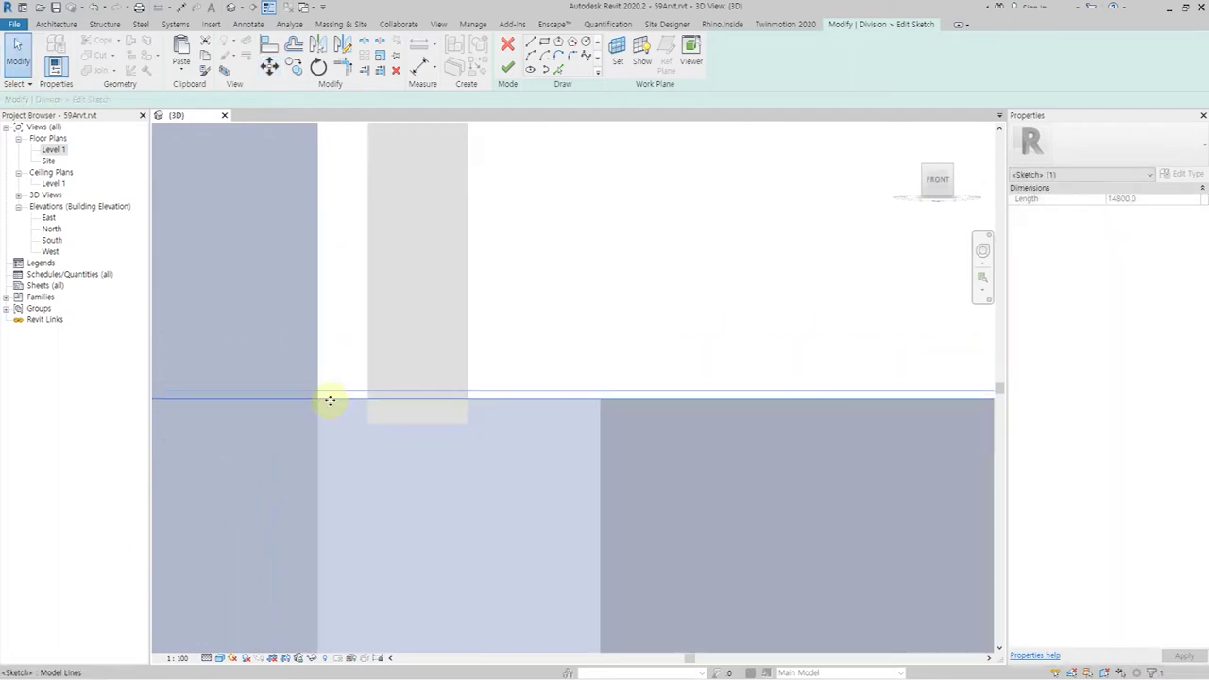
Copy the 14800-long line up to the window heads.
{"action": "left_click", "coordinate": [295, 68]}
{"action": "left_click", "coordinate": [316, 400]}
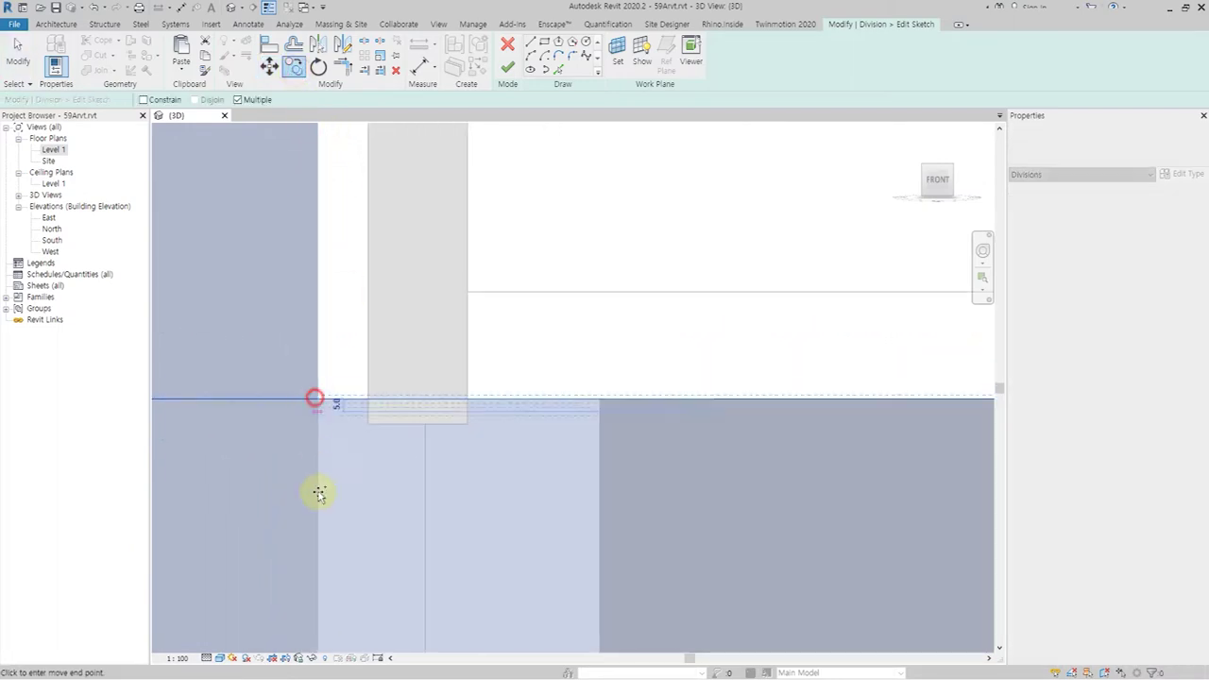
{"action": "scroll", "coordinate": [317, 444], "scroll_direction": "down", "scroll_amount": 2}
{"action": "scroll", "coordinate": [325, 482], "scroll_direction": "down", "scroll_amount": 2}
{"action": "scroll", "coordinate": [330, 289], "scroll_direction": "up", "scroll_amount": 1}
{"action": "scroll", "coordinate": [302, 288], "scroll_direction": "up", "scroll_amount": 2}
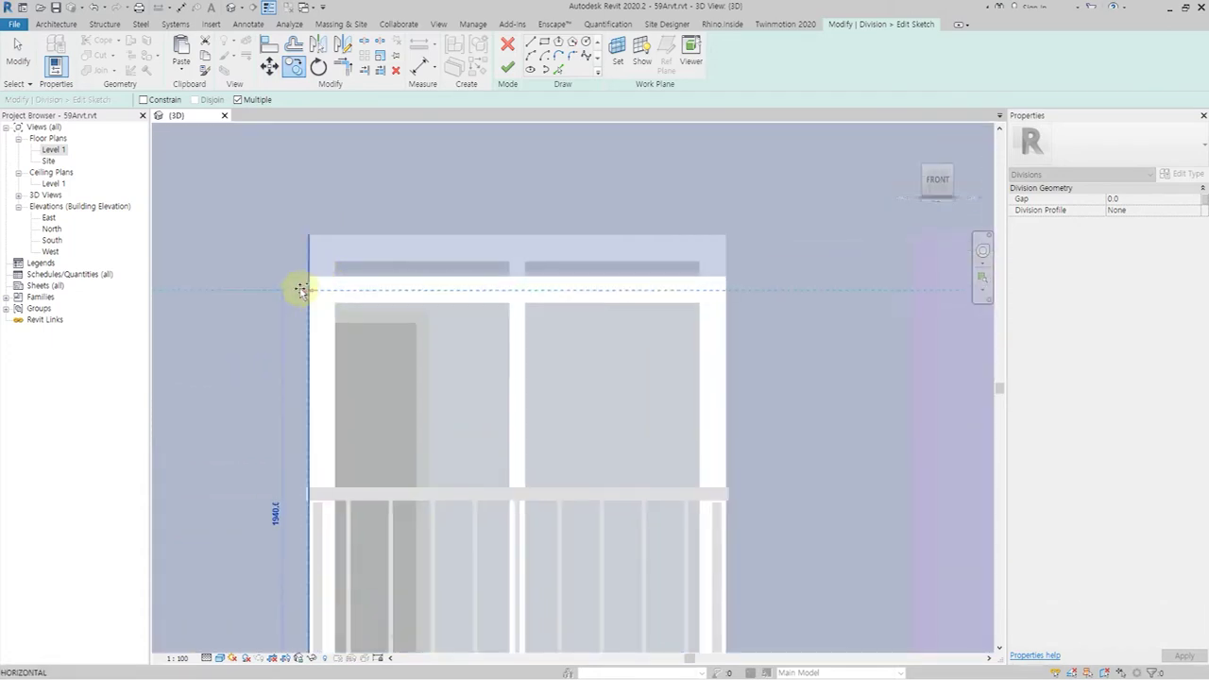
{"action": "scroll", "coordinate": [300, 276], "scroll_direction": "up", "scroll_amount": 3}
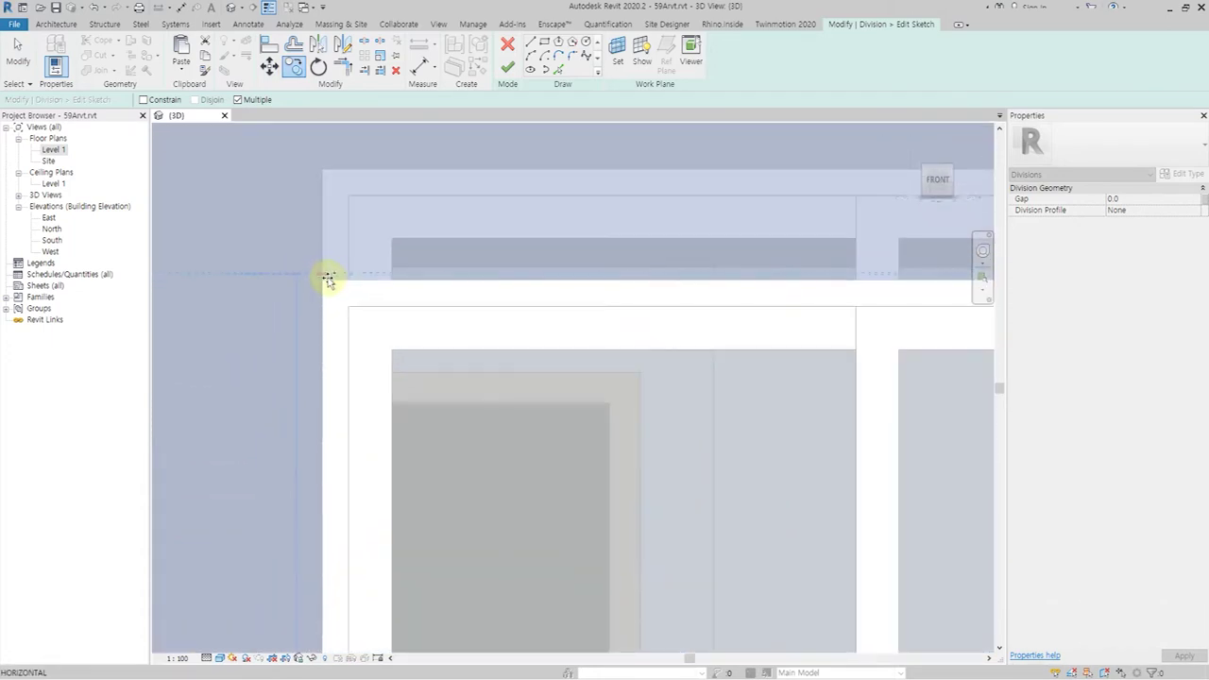
{"action": "scroll", "coordinate": [324, 282], "scroll_direction": "down", "scroll_amount": 3}
{"action": "scroll", "coordinate": [312, 265], "scroll_direction": "down", "scroll_amount": 1}
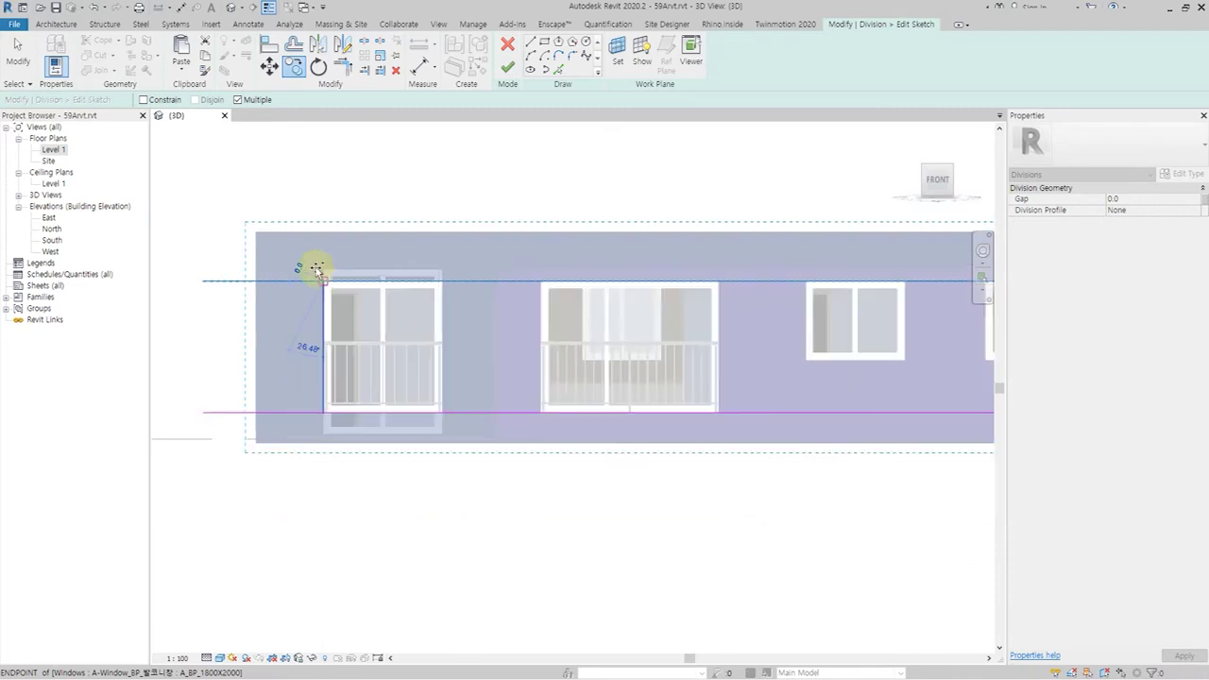
{"action": "key", "text": "Escape"}
{"action": "key", "text": "Escape"}
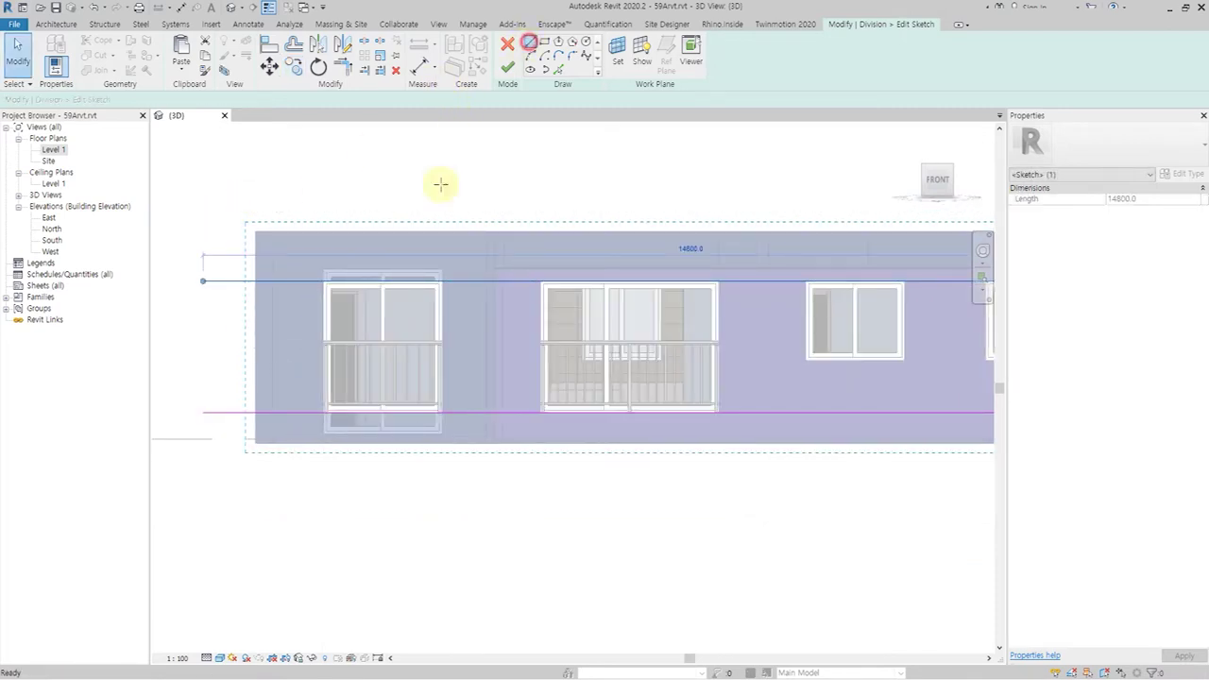
Draw a vertical division line and move it onto the balcony's left edge.
{"action": "left_click", "coordinate": [300, 181]}
{"action": "left_click", "coordinate": [298, 510]}
{"action": "key", "text": "Escape"}
{"action": "key", "text": "Escape"}
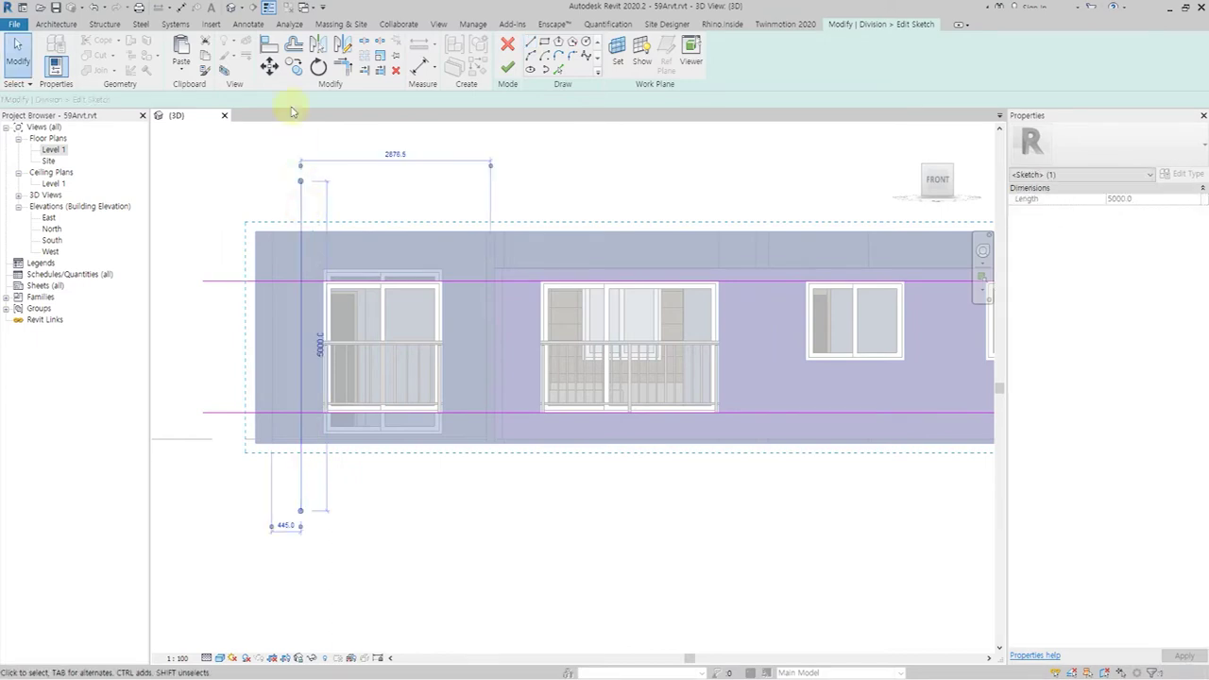
{"action": "left_click", "coordinate": [270, 66]}
{"action": "scroll", "coordinate": [311, 311], "scroll_direction": "up", "scroll_amount": 3}
{"action": "scroll", "coordinate": [279, 312], "scroll_direction": "up", "scroll_amount": 2}
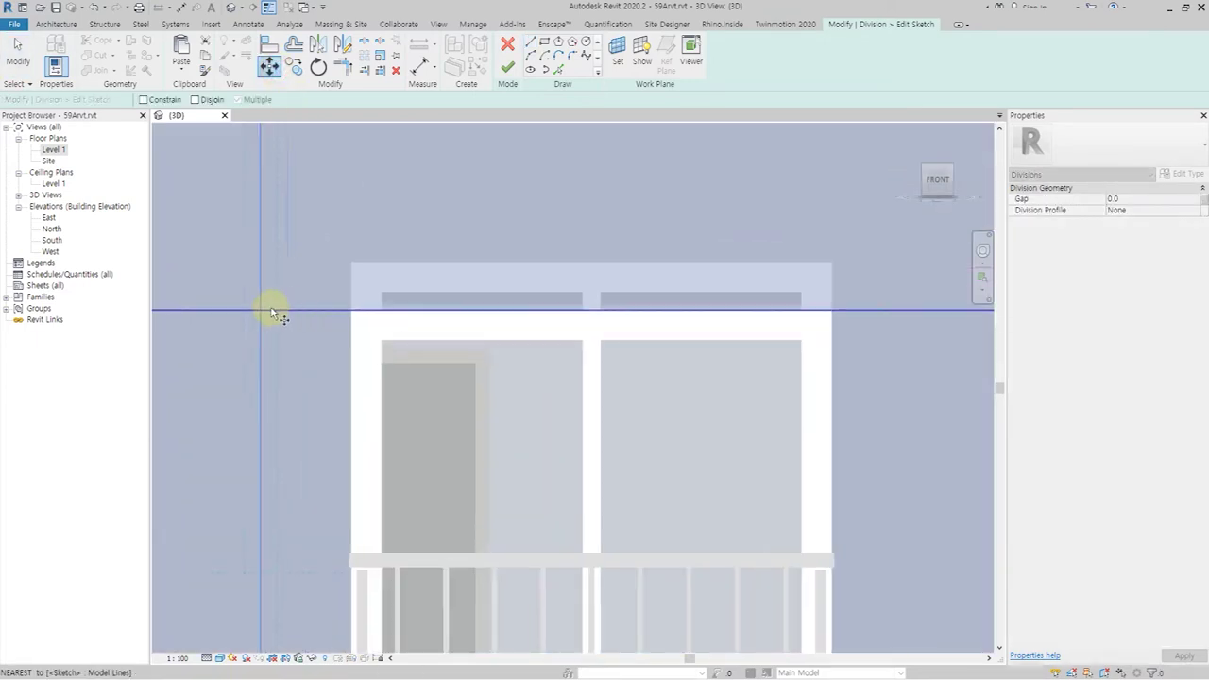
{"action": "left_click", "coordinate": [262, 312]}
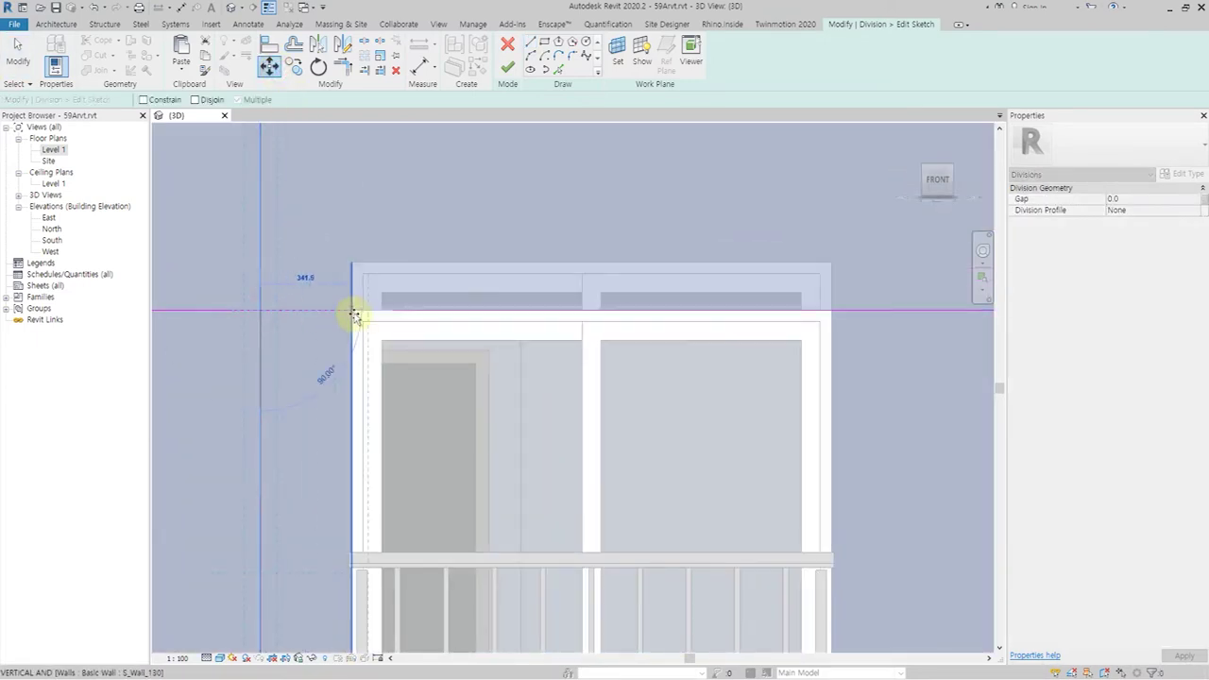
{"action": "left_click", "coordinate": [351, 315]}
Copy the vertical line to each window and balcony edge across the wall.
{"action": "left_click", "coordinate": [292, 66]}
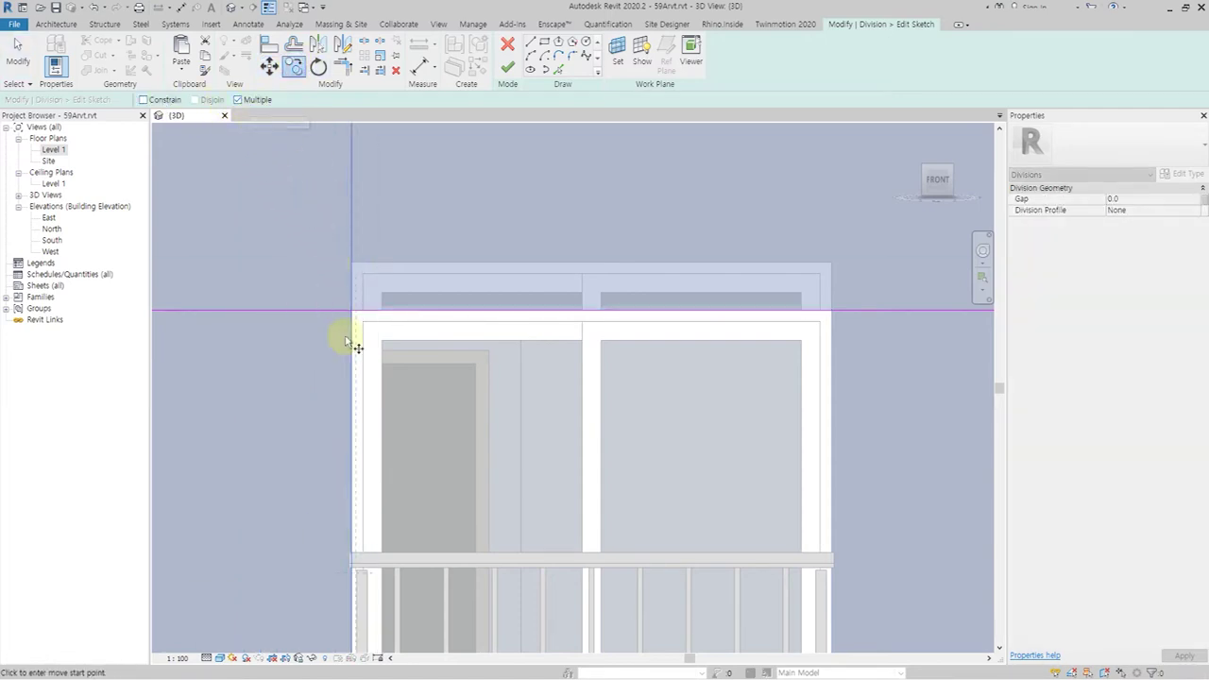
{"action": "left_click", "coordinate": [351, 311]}
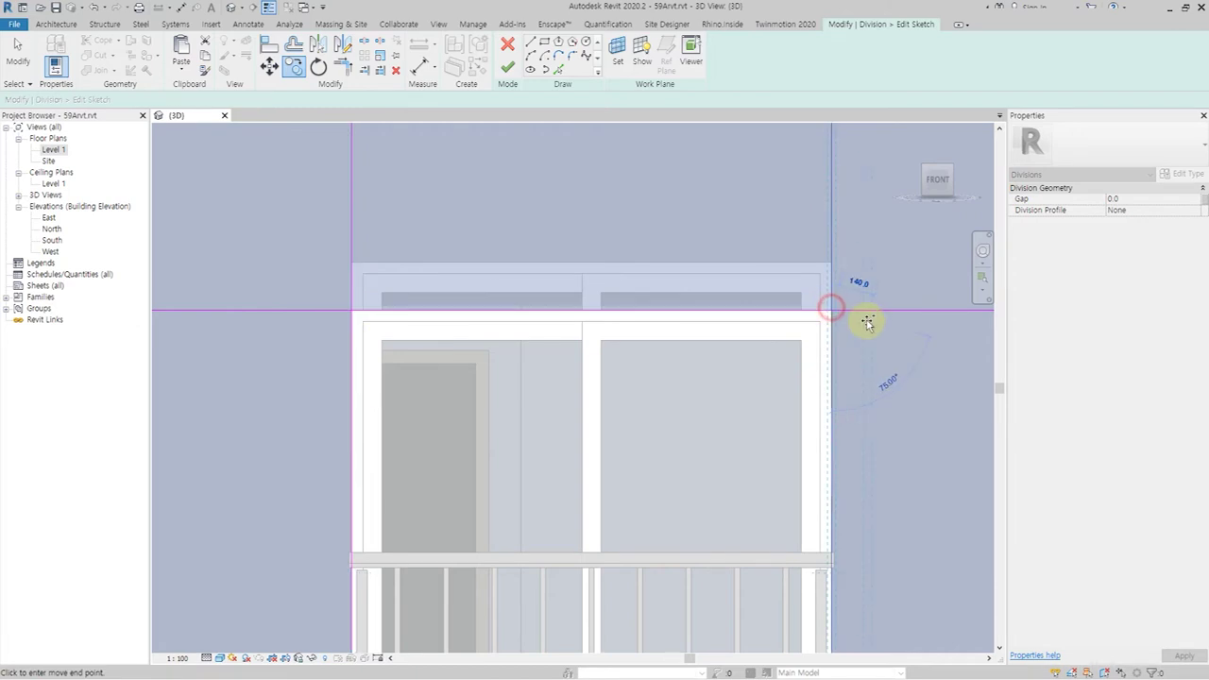
{"action": "middle_click_drag", "start_coordinate": [864, 318], "coordinate": [558, 321]}
{"action": "scroll", "coordinate": [338, 321], "scroll_direction": "up", "scroll_amount": 1}
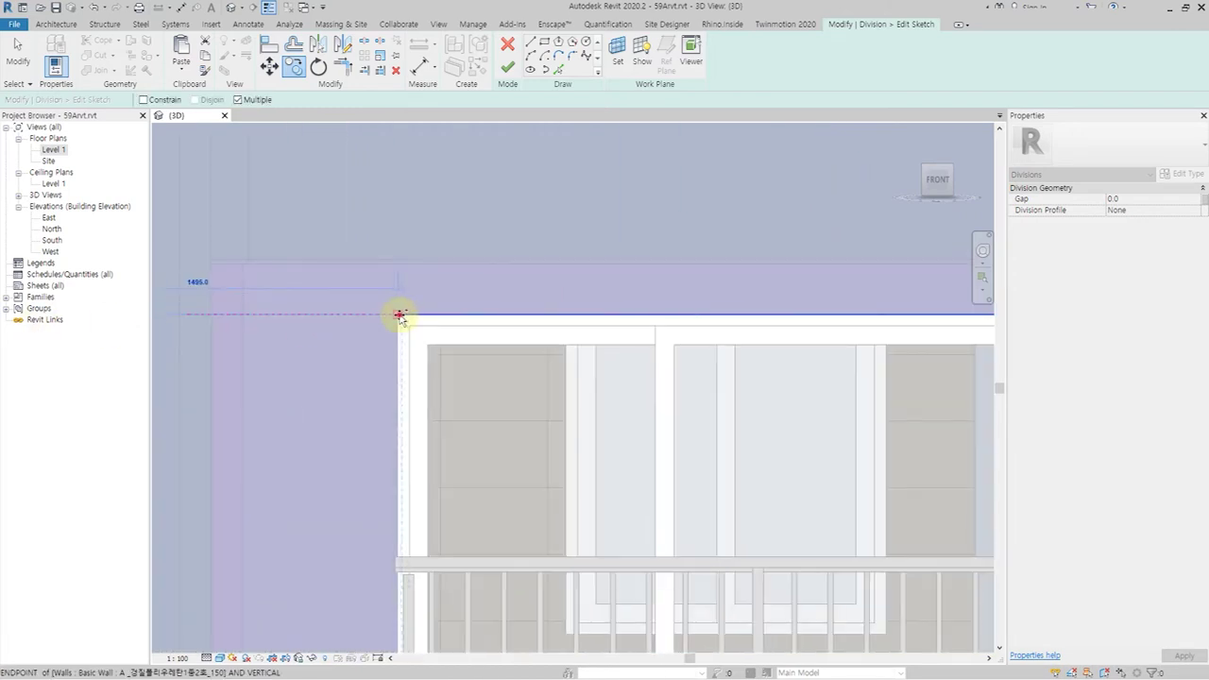
{"action": "scroll", "coordinate": [400, 316], "scroll_direction": "down", "scroll_amount": 1}
{"action": "scroll", "coordinate": [357, 316], "scroll_direction": "down", "scroll_amount": 1}
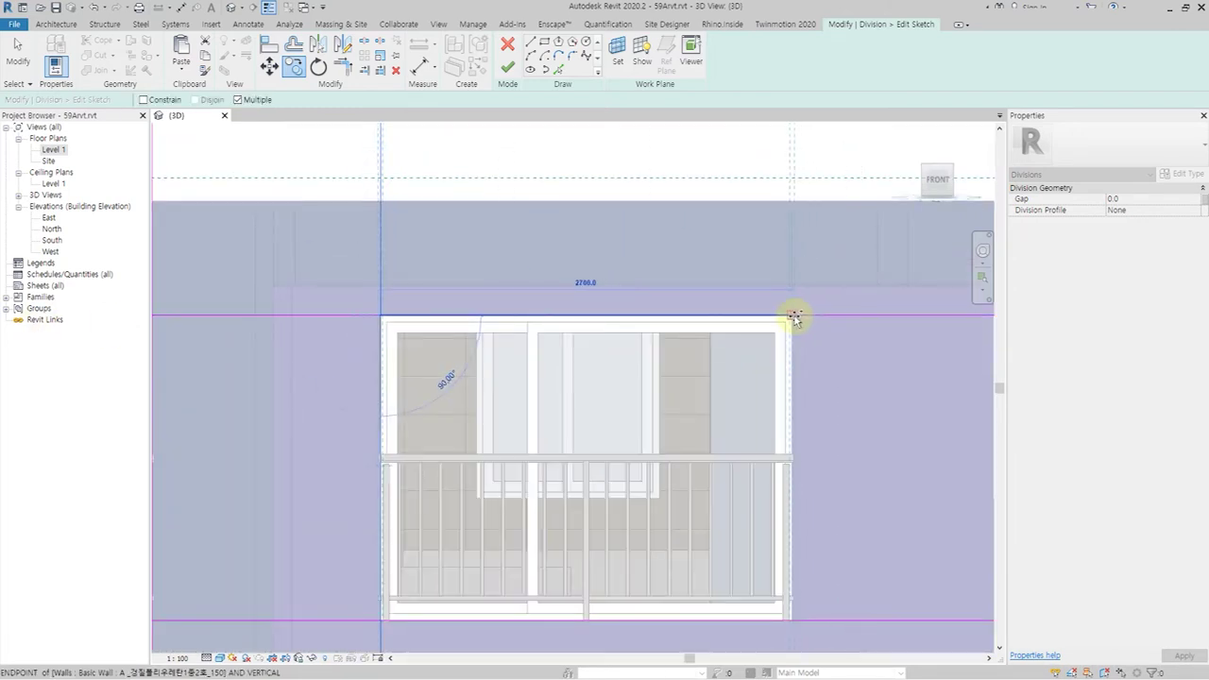
{"action": "middle_click_drag", "start_coordinate": [878, 327], "coordinate": [337, 311]}
{"action": "left_click", "coordinate": [444, 300]}
{"action": "left_click", "coordinate": [672, 300]}
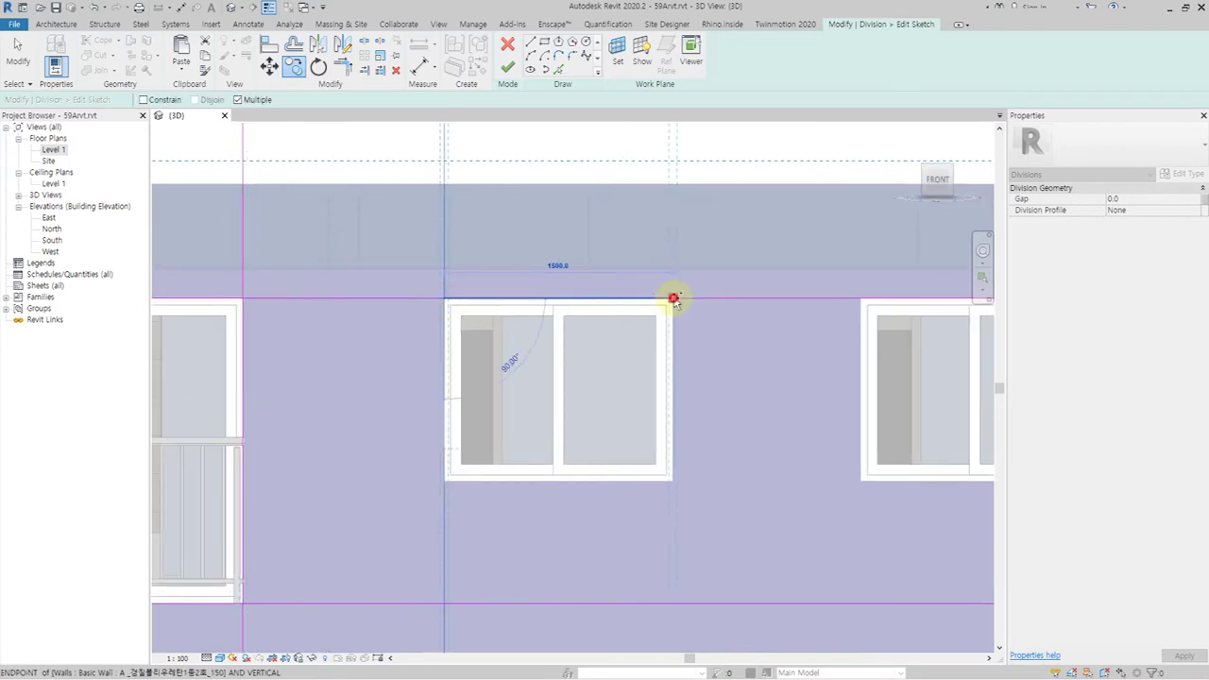
{"action": "left_click", "coordinate": [857, 300]}
{"action": "middle_click_drag", "start_coordinate": [853, 345], "coordinate": [449, 335]}
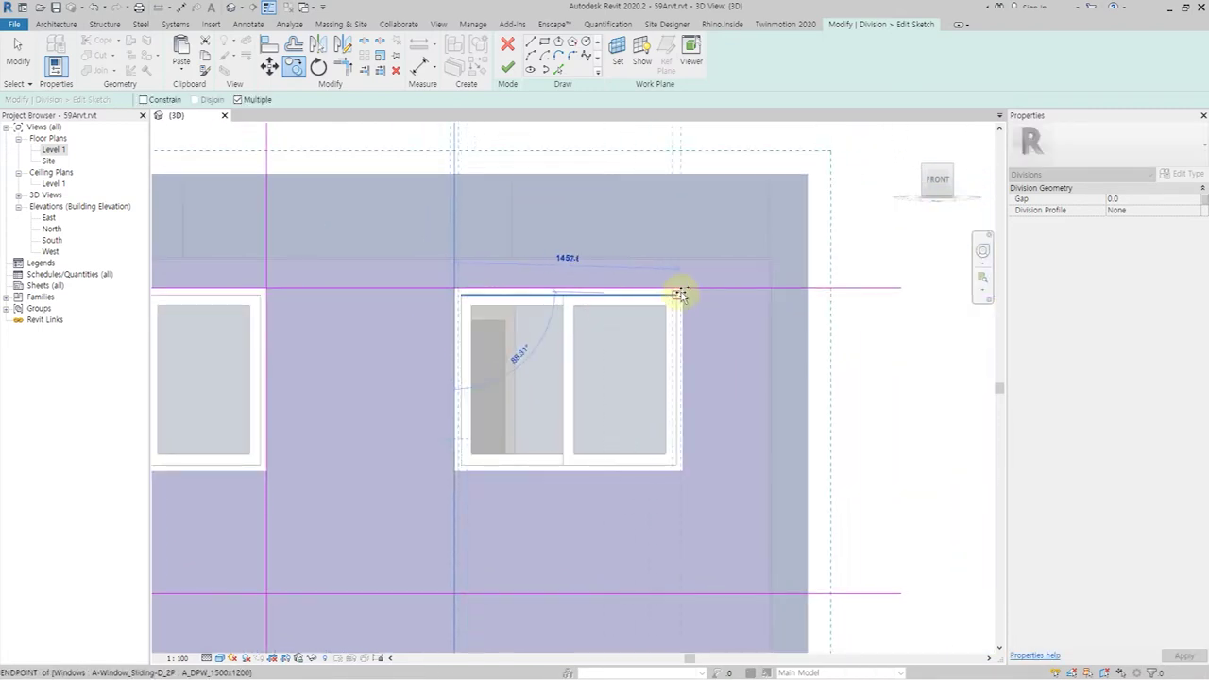
{"action": "scroll", "coordinate": [683, 291], "scroll_direction": "down", "scroll_amount": 3}
{"action": "scroll", "coordinate": [501, 303], "scroll_direction": "down", "scroll_amount": 2}
{"action": "middle_click_drag", "start_coordinate": [502, 303], "coordinate": [553, 323]}
{"action": "key", "text": "Escape"}
{"action": "left_click", "coordinate": [575, 319]}
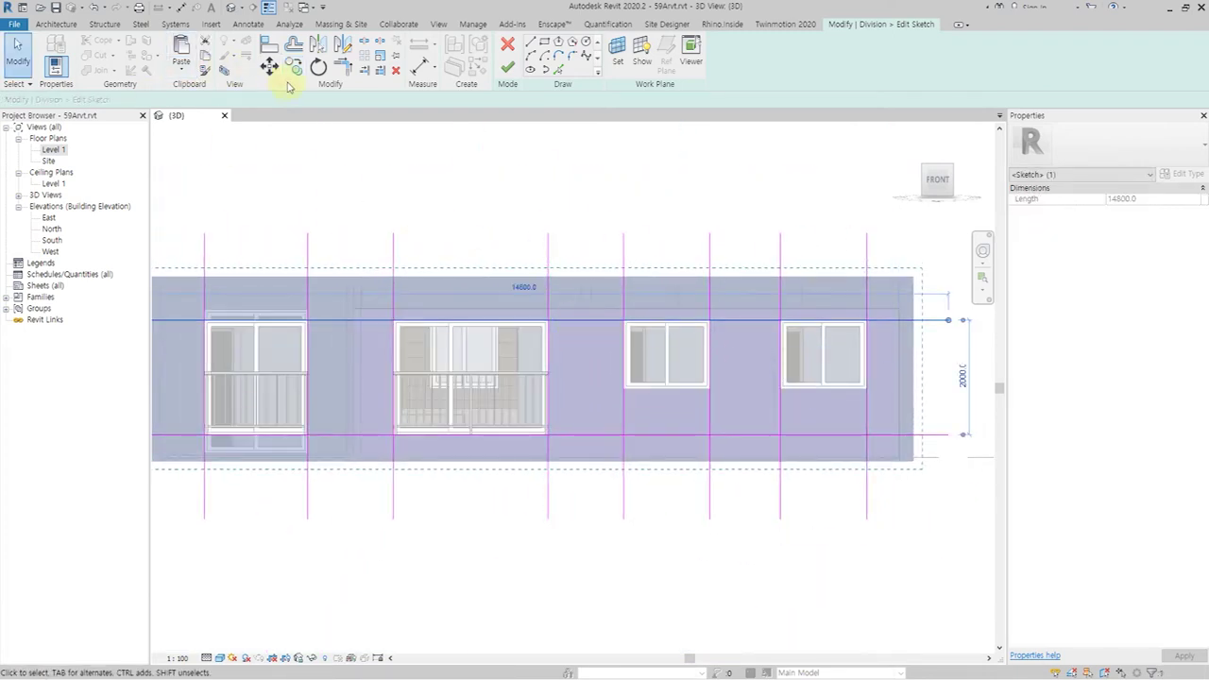
Copy the top line 300 down, set Gap to 10, and finish the division sketch.
{"action": "left_click", "coordinate": [299, 70]}
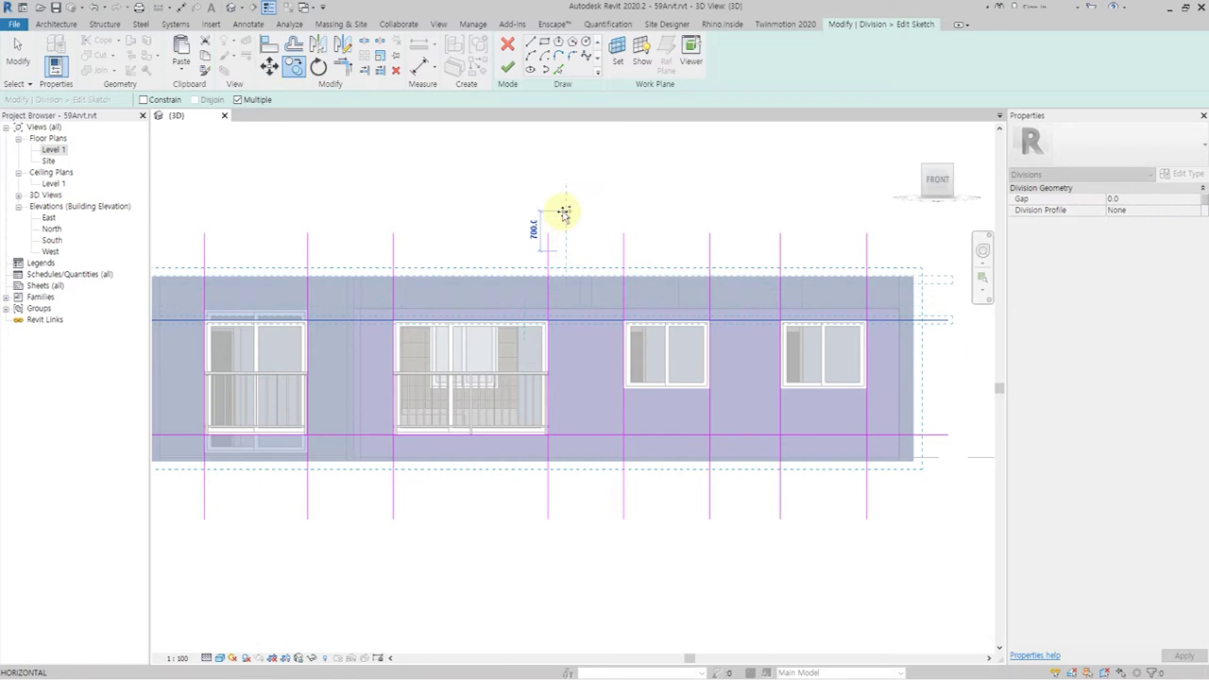
{"action": "type", "text": "300"}
{"action": "key", "text": "Return"}
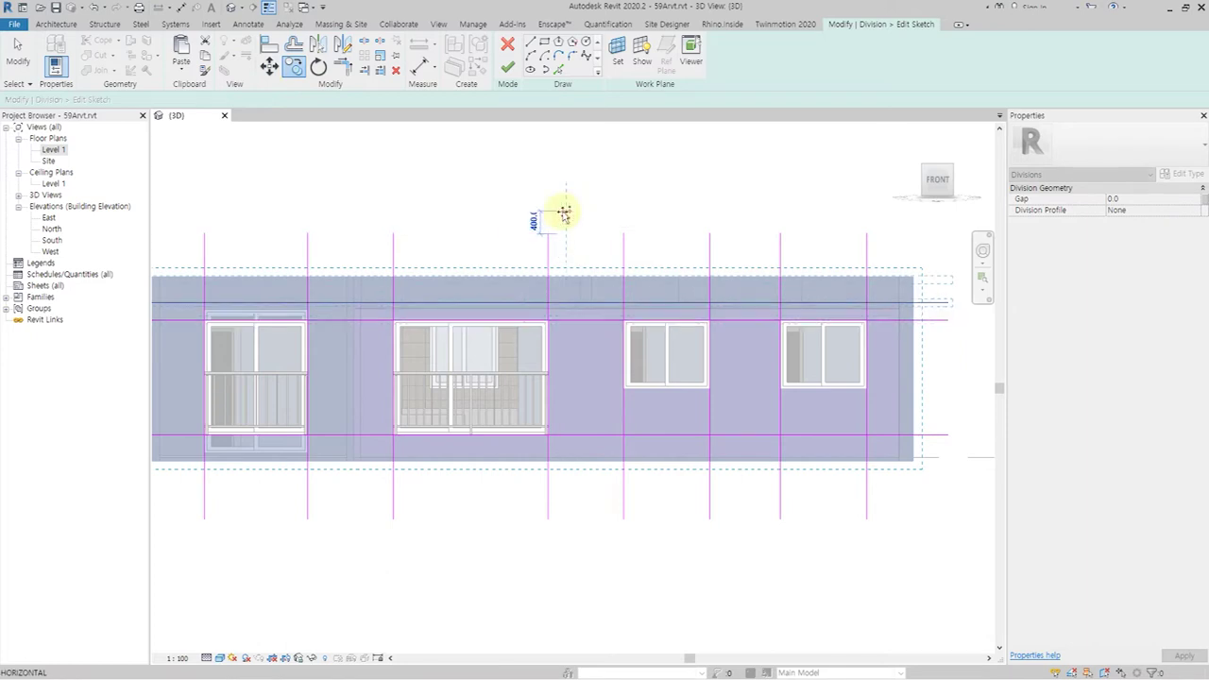
{"action": "key", "text": "Escape"}
{"action": "left_click", "coordinate": [565, 224]}
{"action": "scroll", "coordinate": [565, 224], "scroll_direction": "down", "scroll_amount": 1}
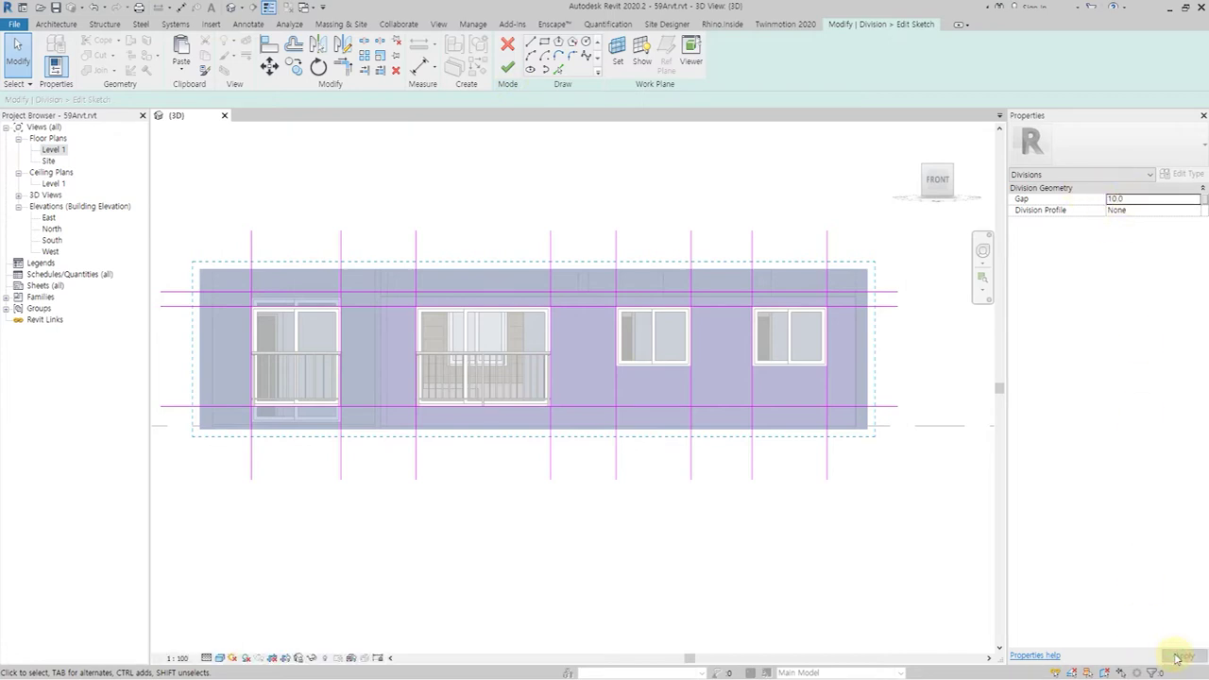
{"action": "left_click", "coordinate": [507, 83]}
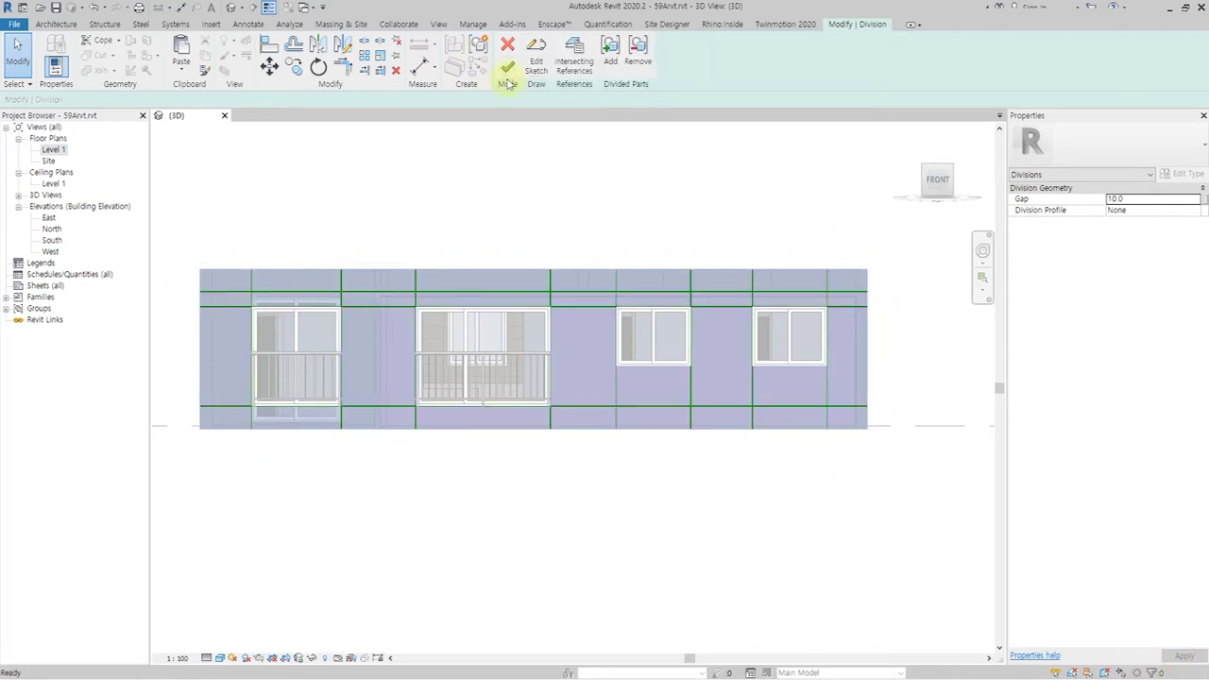
Measure the gap between divided parts with an Aligned Dimension (DI) to confirm 10.
{"action": "key", "text": "Escape"}
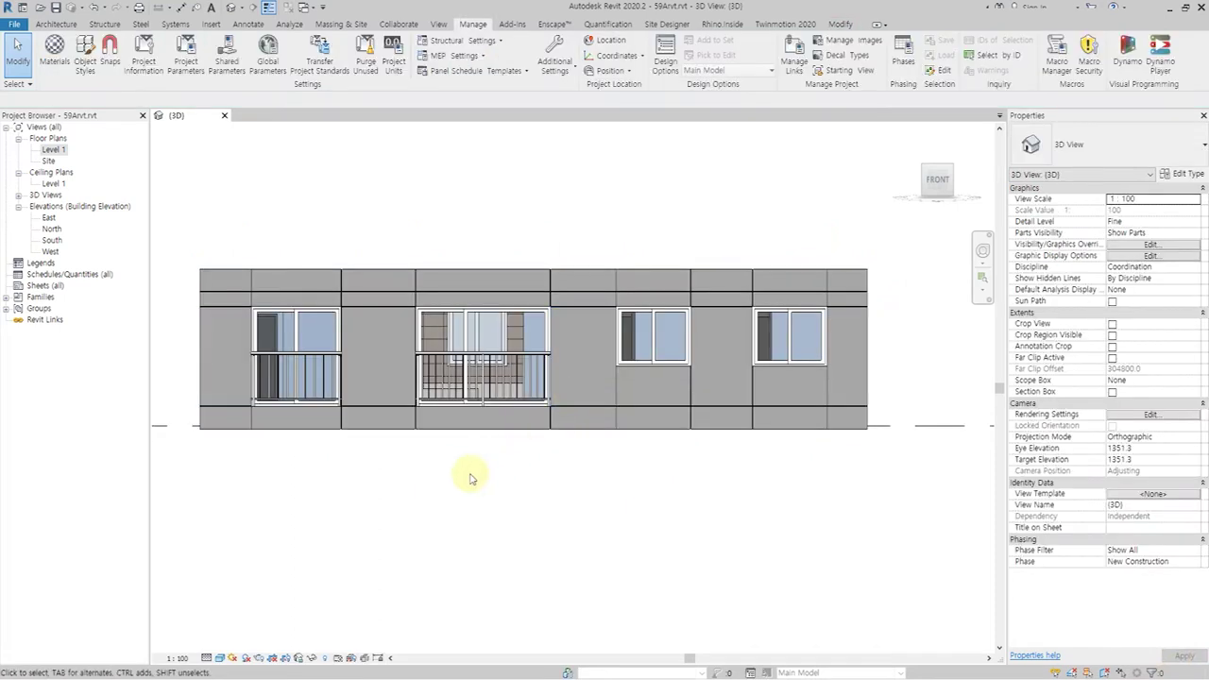
{"action": "left_click", "coordinate": [586, 303]}
{"action": "left_click", "coordinate": [585, 299]}
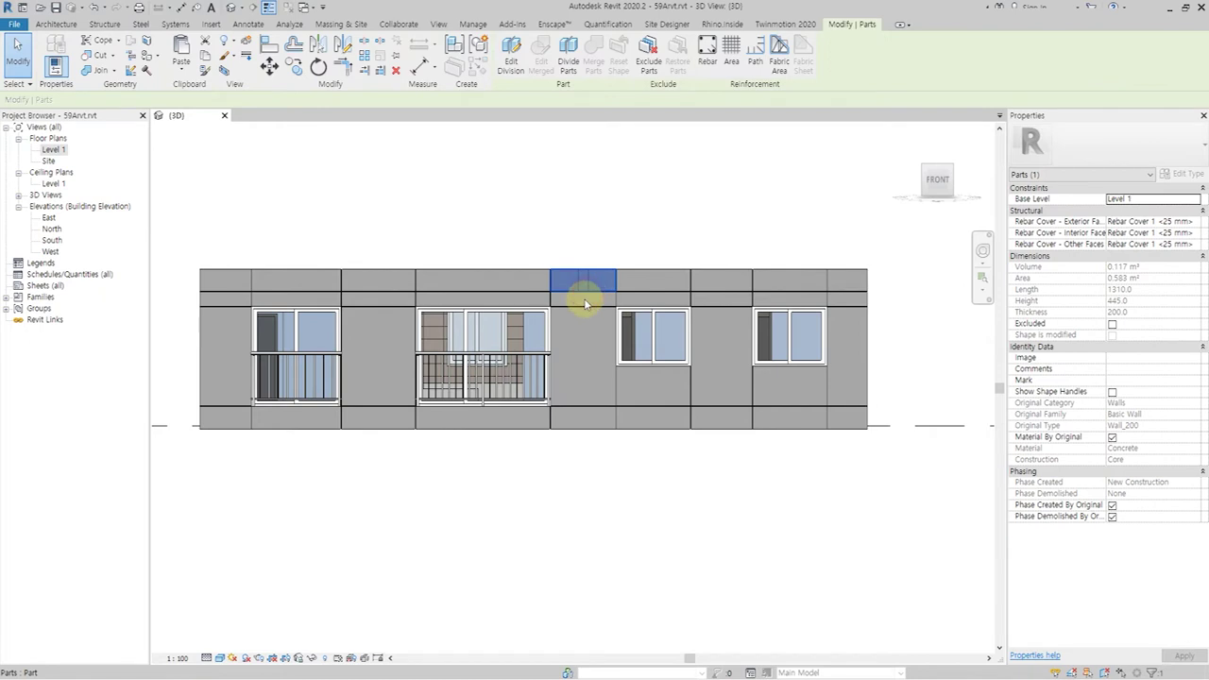
{"action": "scroll", "coordinate": [585, 300], "scroll_direction": "up", "scroll_amount": 3}
{"action": "scroll", "coordinate": [584, 304], "scroll_direction": "up", "scroll_amount": 3}
{"action": "scroll", "coordinate": [584, 304], "scroll_direction": "up", "scroll_amount": 2}
{"action": "key", "text": "Escape"}
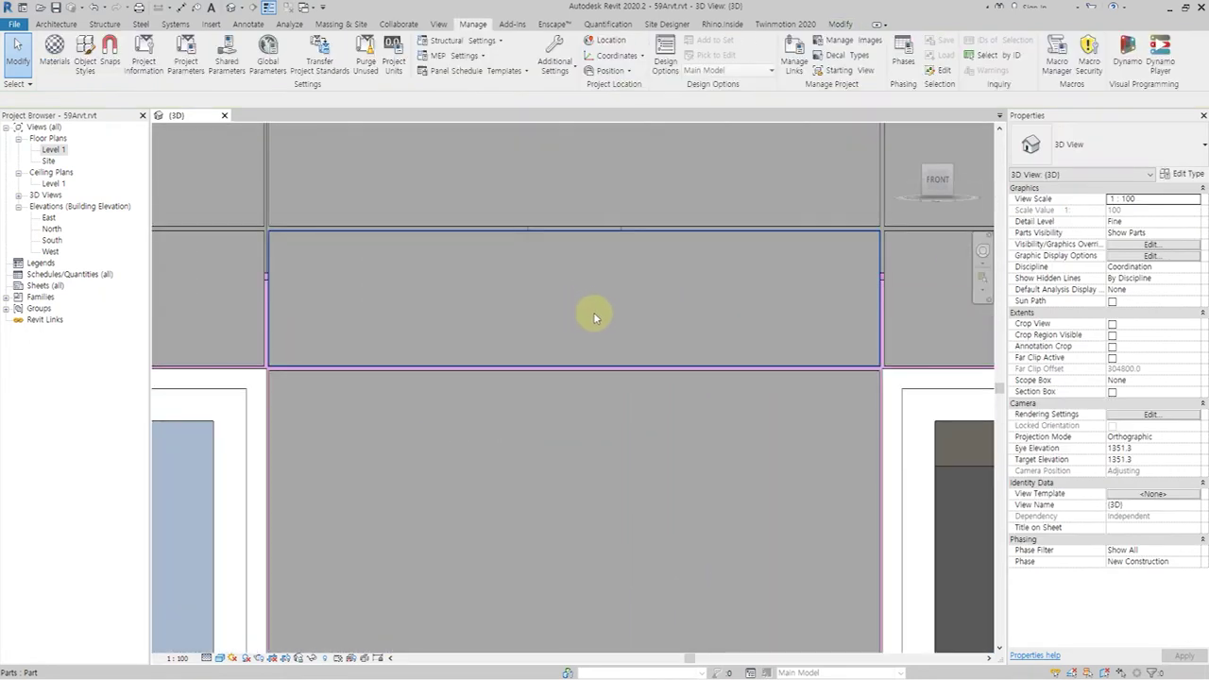
{"action": "key", "text": "d"}
{"action": "key", "text": "i"}
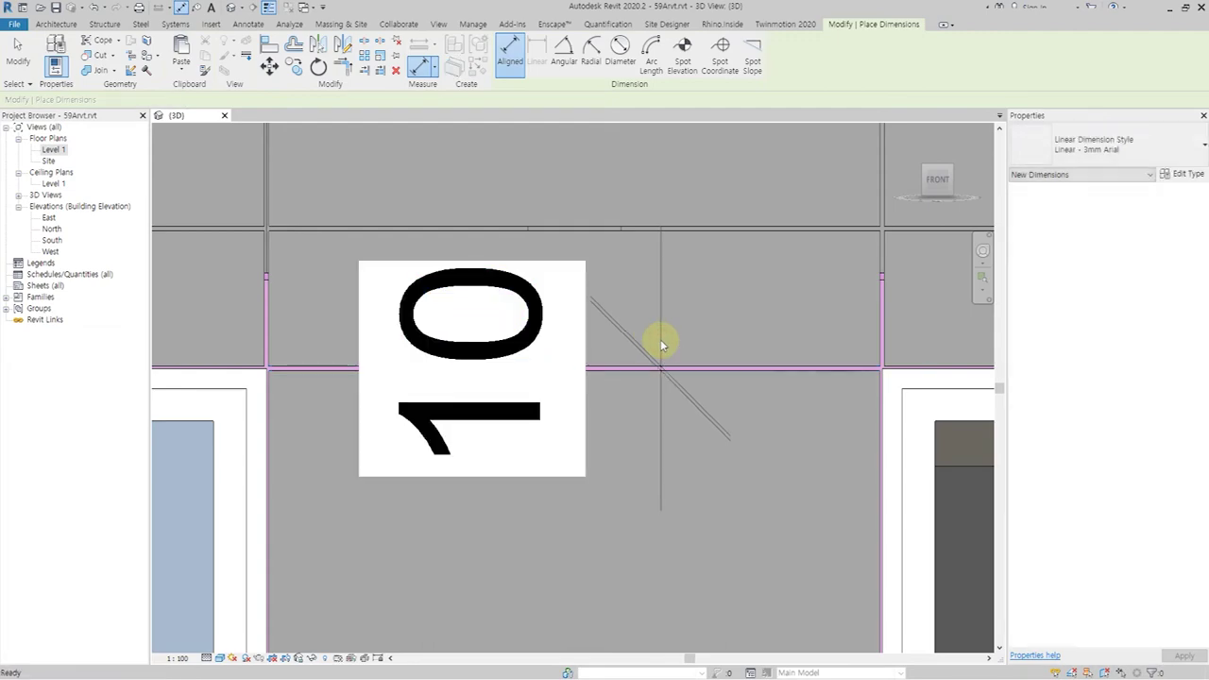
{"action": "key", "text": "Escape"}
{"action": "key", "text": "Escape"}
{"action": "left_click", "coordinate": [660, 341]}
Zoom out and orbit to view the whole unit from above.
{"action": "scroll", "coordinate": [661, 341], "scroll_direction": "down", "scroll_amount": 3}
{"action": "scroll", "coordinate": [661, 341], "scroll_direction": "down", "scroll_amount": 2}
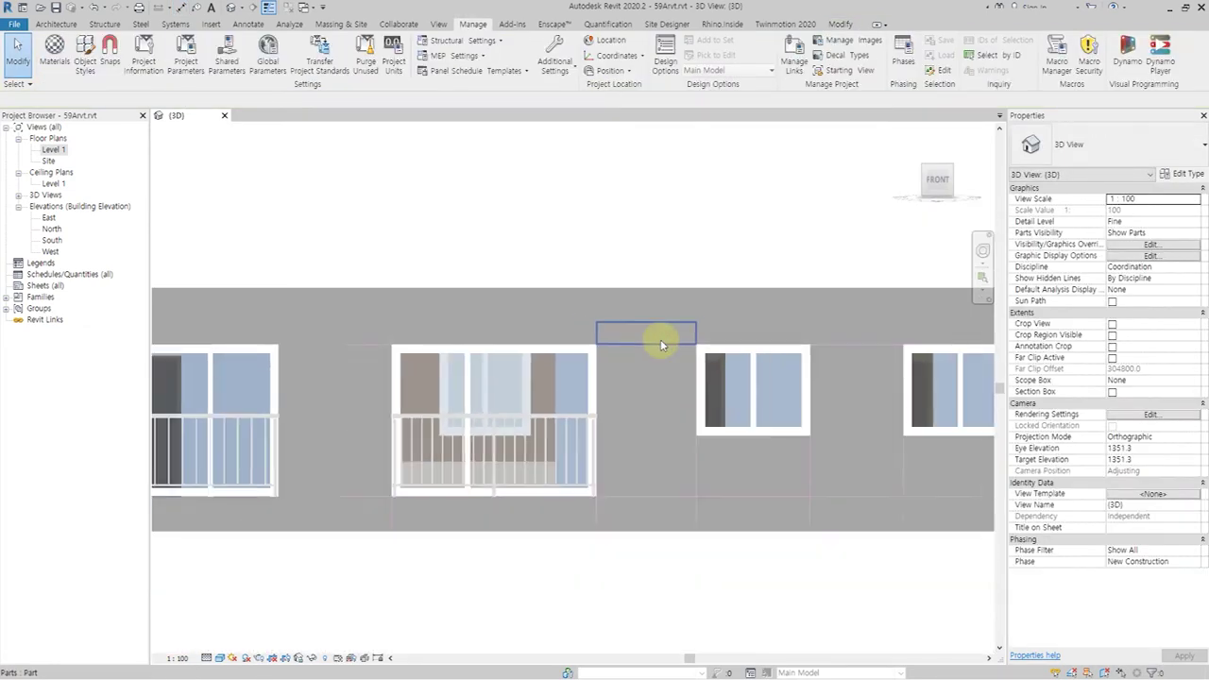
{"action": "scroll", "coordinate": [662, 346], "scroll_direction": "down", "scroll_amount": 2}
{"action": "mouse_move", "coordinate": [426, 256]}
{"action": "middle_mouse_down", "text": "shift"}
{"action": "mouse_move", "coordinate": [432, 278]}
{"action": "mouse_move", "coordinate": [513, 324]}
{"action": "mouse_move", "coordinate": [612, 362]}
{"action": "mouse_move", "coordinate": [453, 289]}
{"action": "middle_mouse_up", "text": "shift"}
{"action": "scroll", "coordinate": [589, 472], "scroll_direction": "up", "scroll_amount": 2}
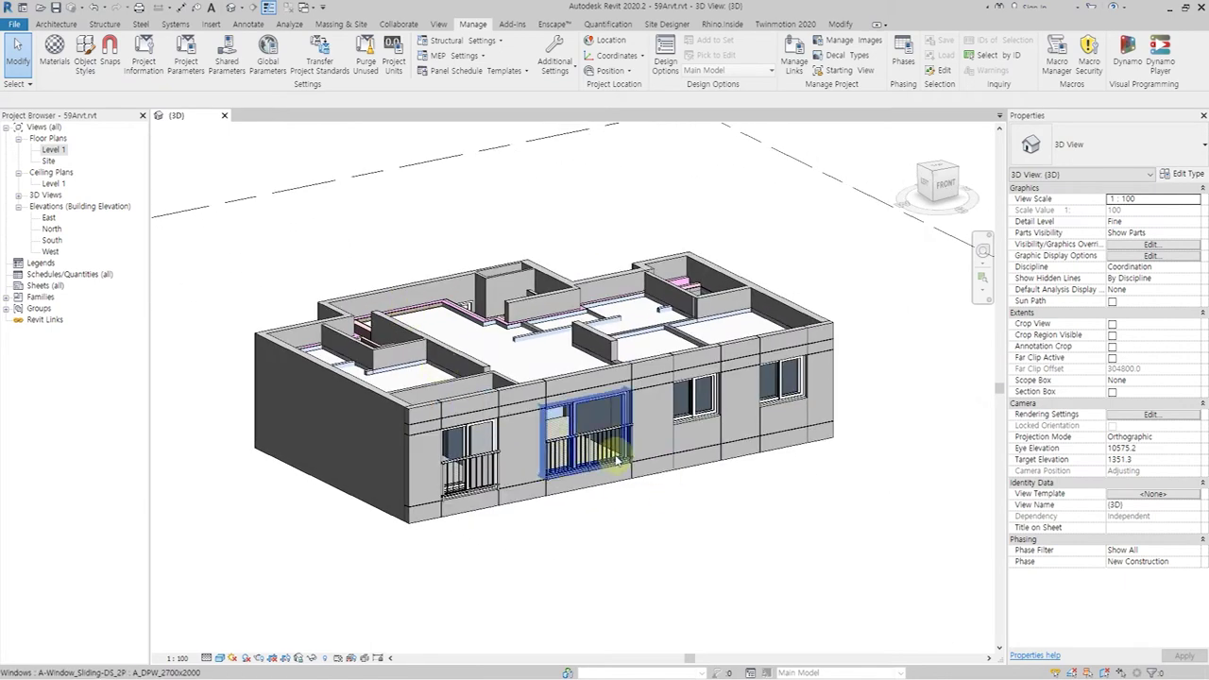
{"action": "scroll", "coordinate": [482, 501], "scroll_direction": "up", "scroll_amount": 2}
{"action": "mouse_move", "coordinate": [482, 501]}
{"action": "middle_mouse_down", "text": "shift"}
{"action": "mouse_move", "coordinate": [464, 406]}
{"action": "mouse_move", "coordinate": [464, 481]}
{"action": "mouse_move", "coordinate": [319, 386]}
{"action": "middle_mouse_up", "text": "shift"}
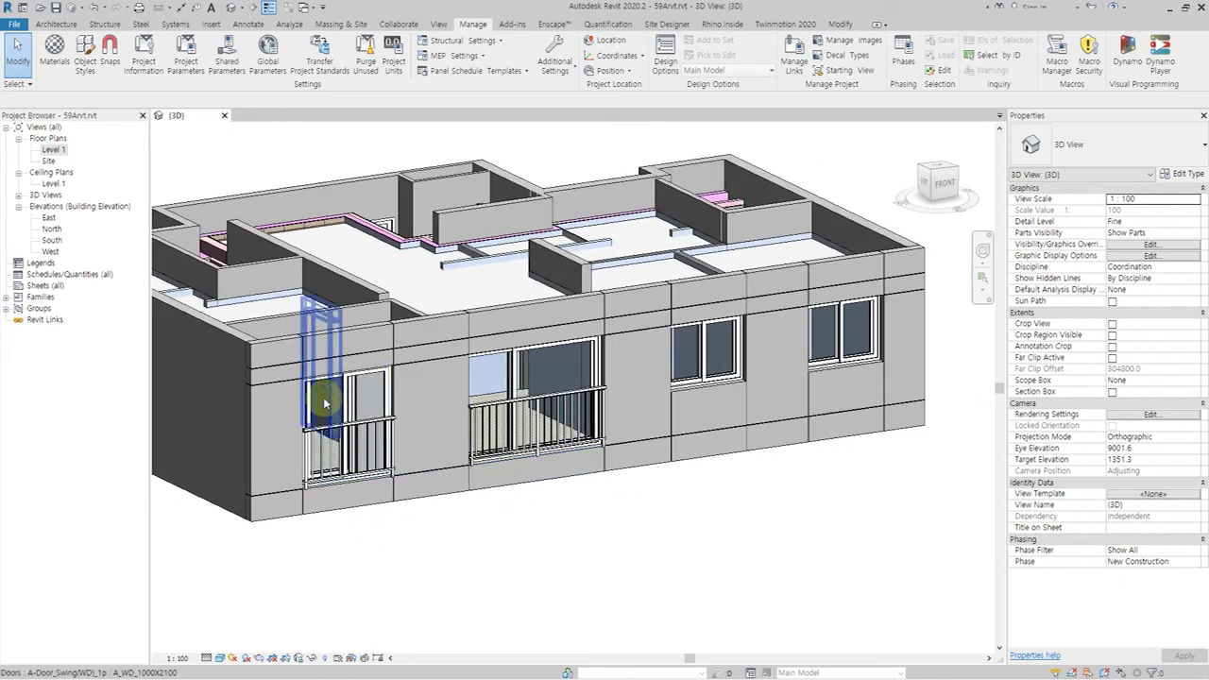
Select the seven upper band strips along the facade and assign them White Paint.
{"action": "left_click", "coordinate": [358, 367]}
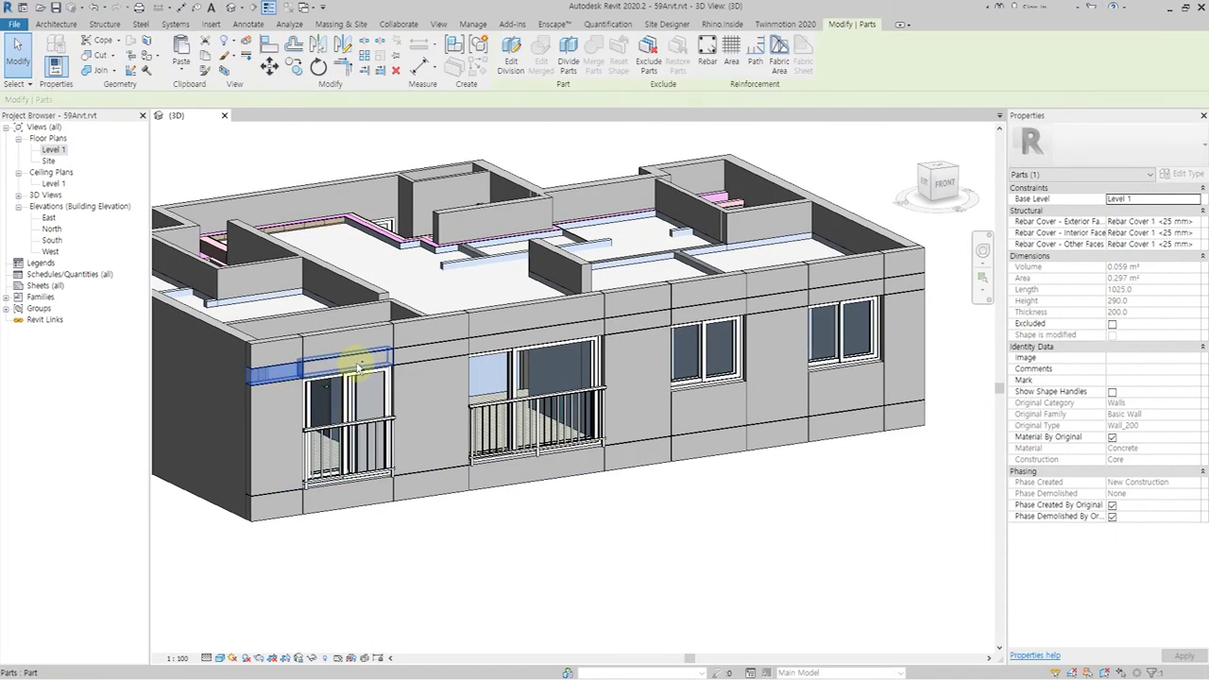
{"action": "left_click", "coordinate": [440, 354], "text": "ctrl"}
{"action": "left_click", "coordinate": [510, 337], "text": "ctrl"}
{"action": "left_click", "coordinate": [641, 330], "text": "ctrl"}
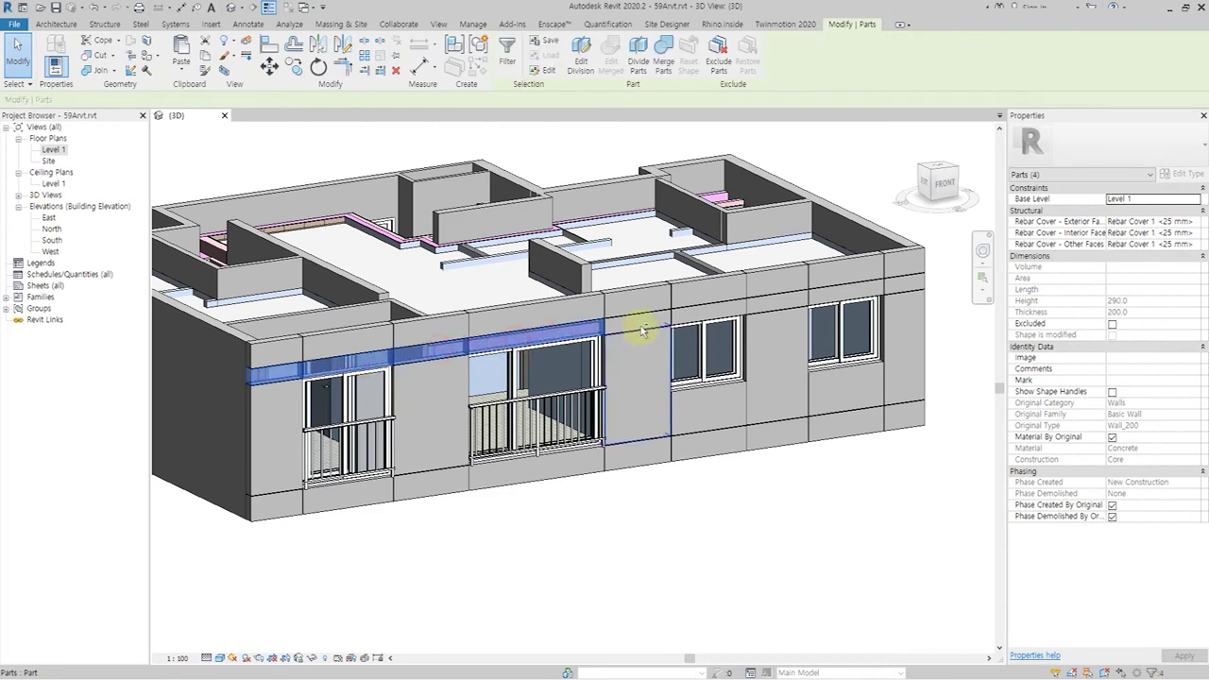
{"action": "left_click", "coordinate": [707, 324], "text": "ctrl"}
{"action": "left_click", "coordinate": [785, 312], "text": "ctrl"}
{"action": "left_click", "coordinate": [903, 287], "text": "ctrl"}
{"action": "middle_click_drag", "start_coordinate": [729, 486], "coordinate": [730, 458], "text": "shift"}
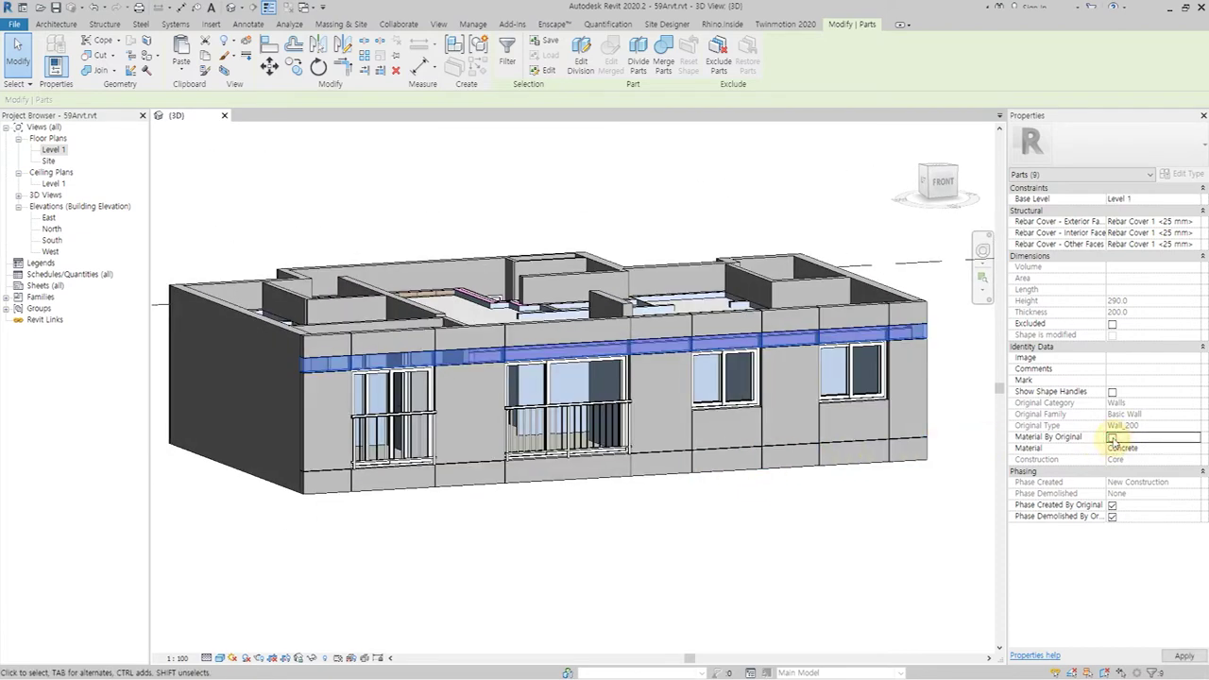
{"action": "left_click", "coordinate": [1197, 449]}
{"action": "type", "text": "white"}
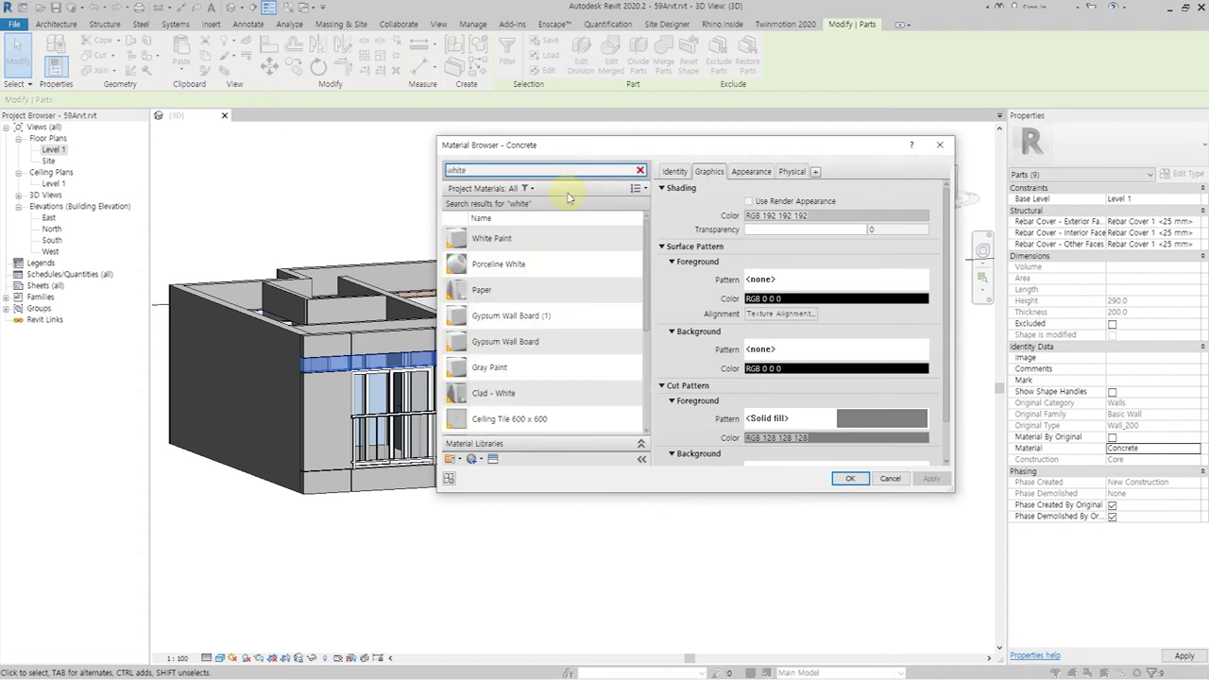
{"action": "left_click", "coordinate": [540, 237]}
{"action": "left_click", "coordinate": [851, 479]}
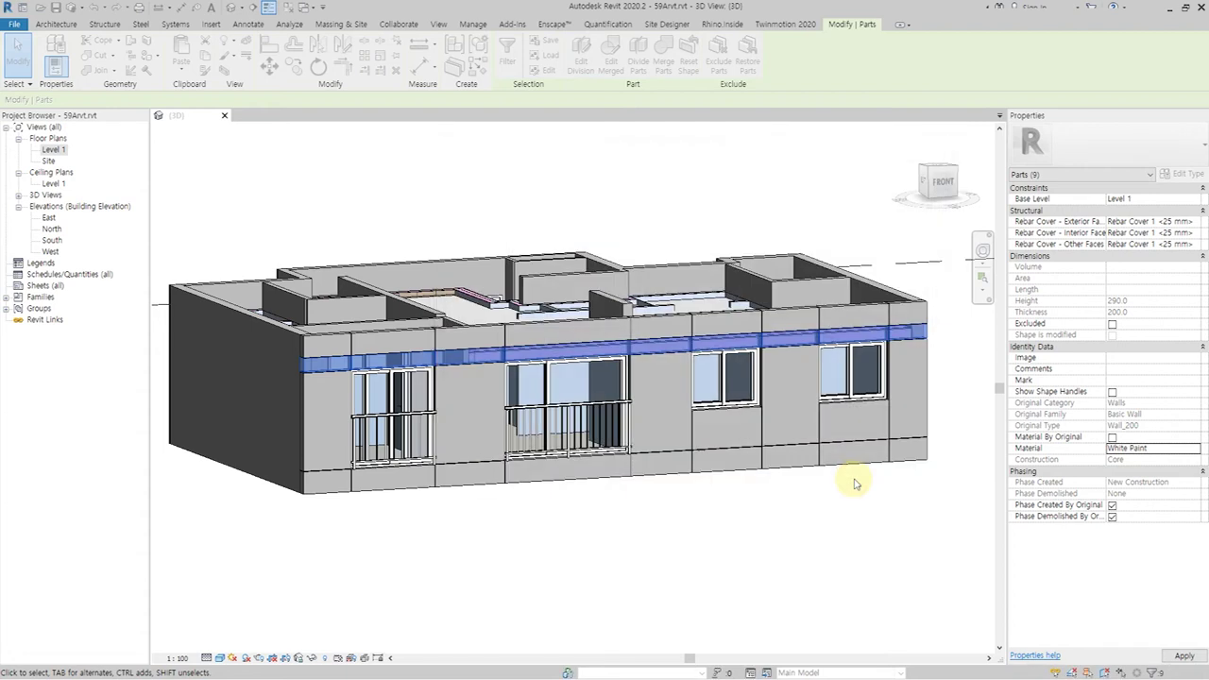
{"action": "left_click", "coordinate": [798, 545]}
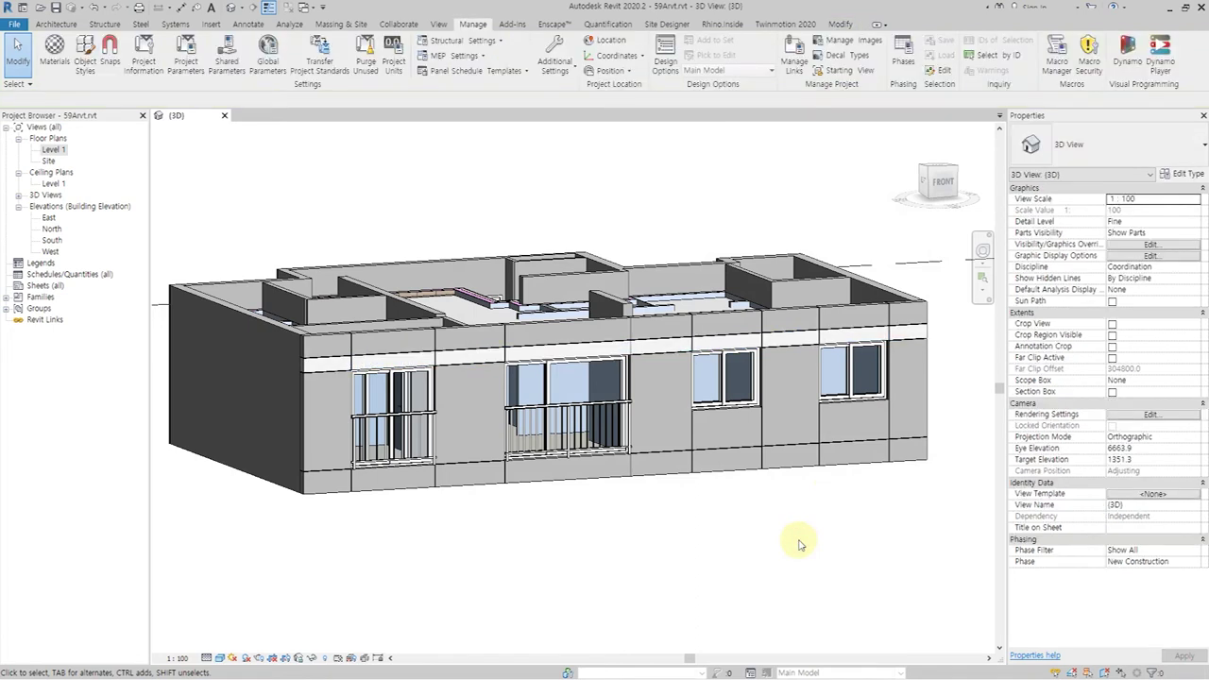
Select the vertical wall strips between the windows together with their upper pieces.
{"action": "left_click", "coordinate": [479, 339]}
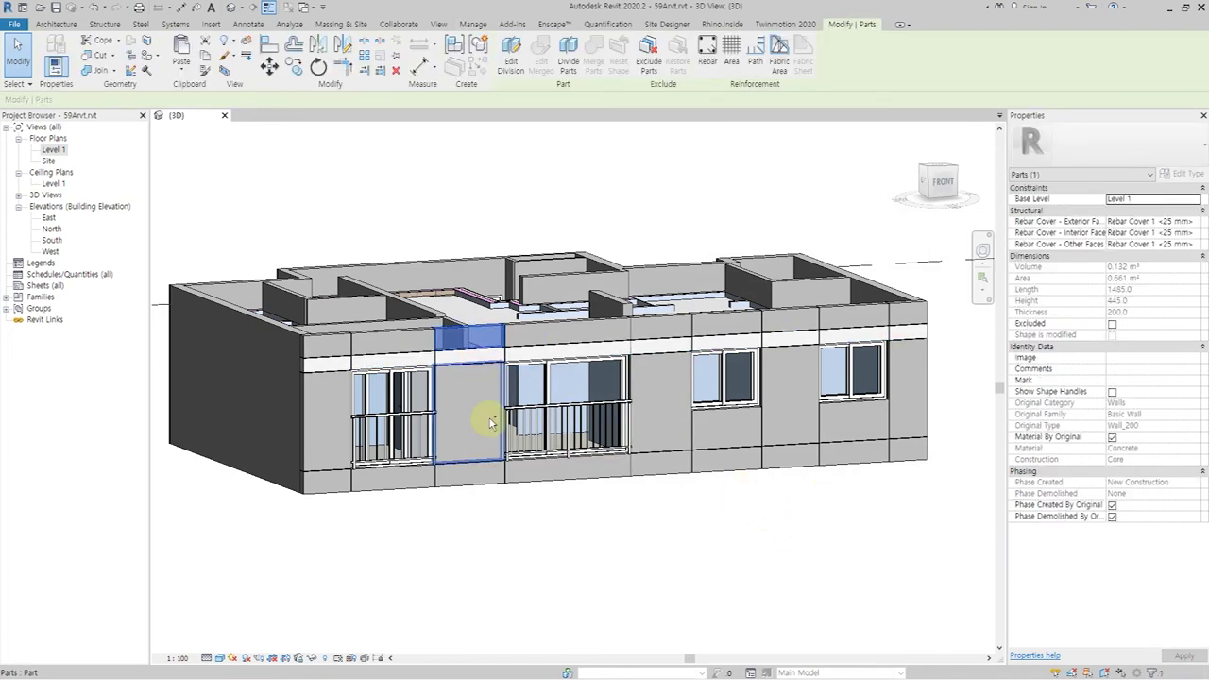
{"action": "left_click", "coordinate": [478, 473], "text": "ctrl"}
{"action": "left_click", "coordinate": [649, 410], "text": "ctrl"}
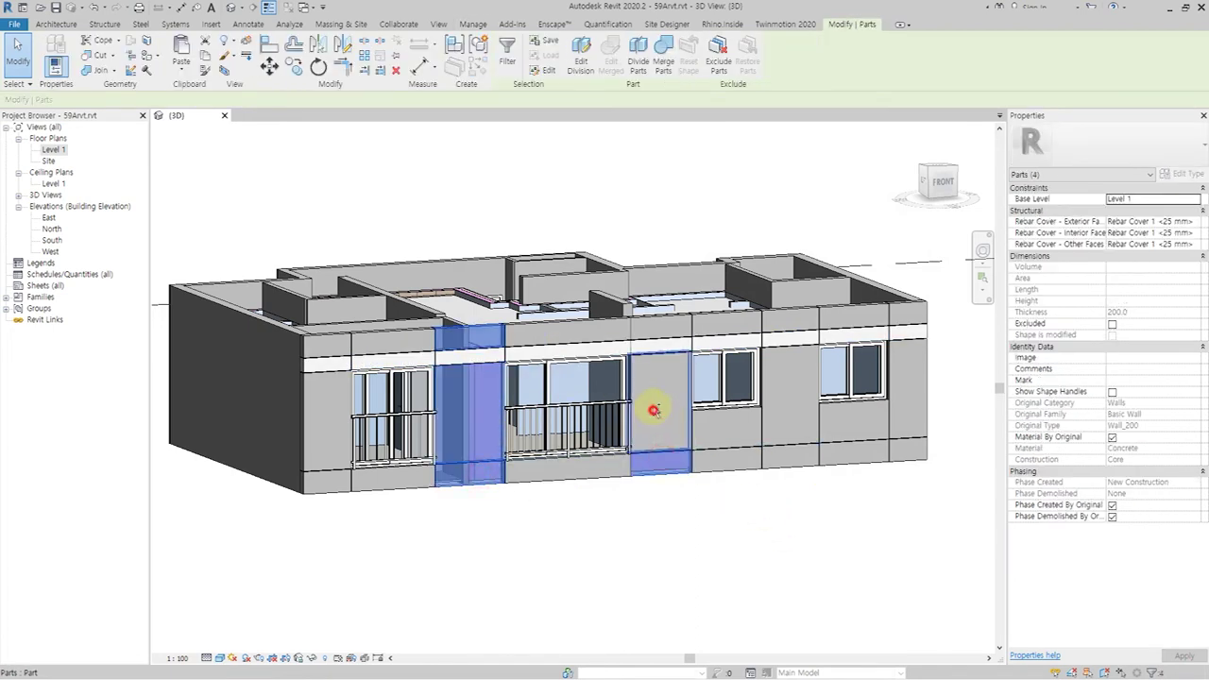
{"action": "left_click", "coordinate": [485, 338], "text": "ctrl"}
{"action": "left_click", "coordinate": [484, 339]}
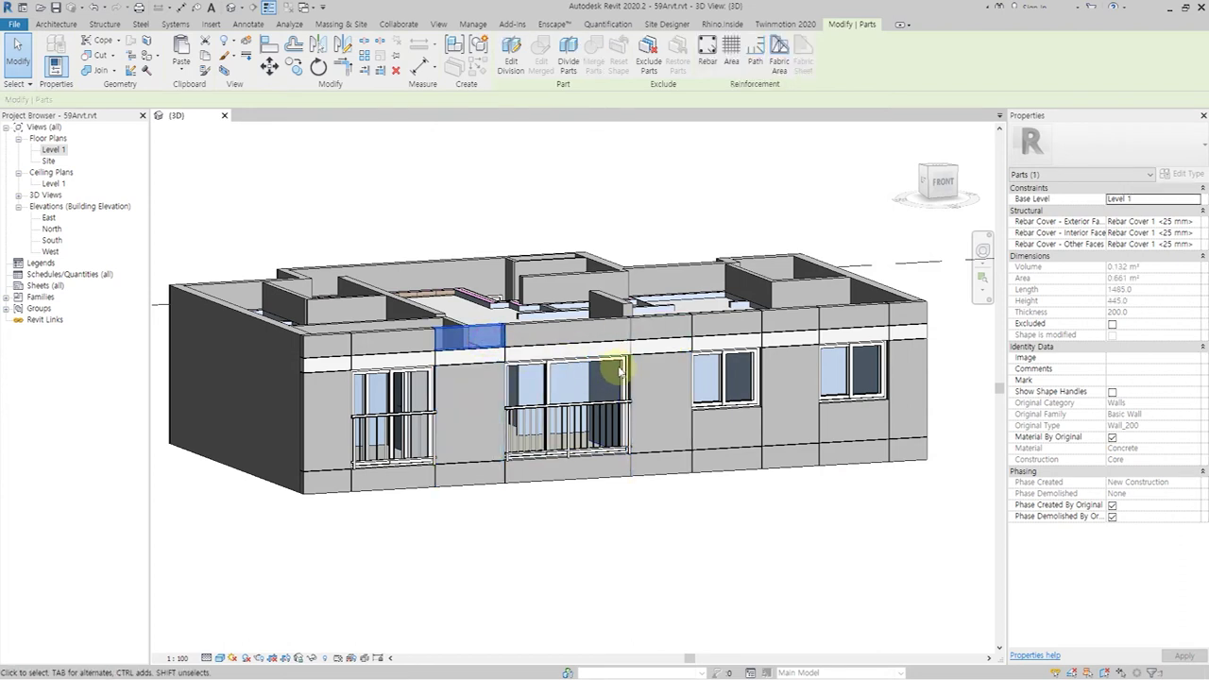
{"action": "left_click", "coordinate": [473, 467], "text": "ctrl"}
{"action": "left_click", "coordinate": [822, 408], "text": "ctrl"}
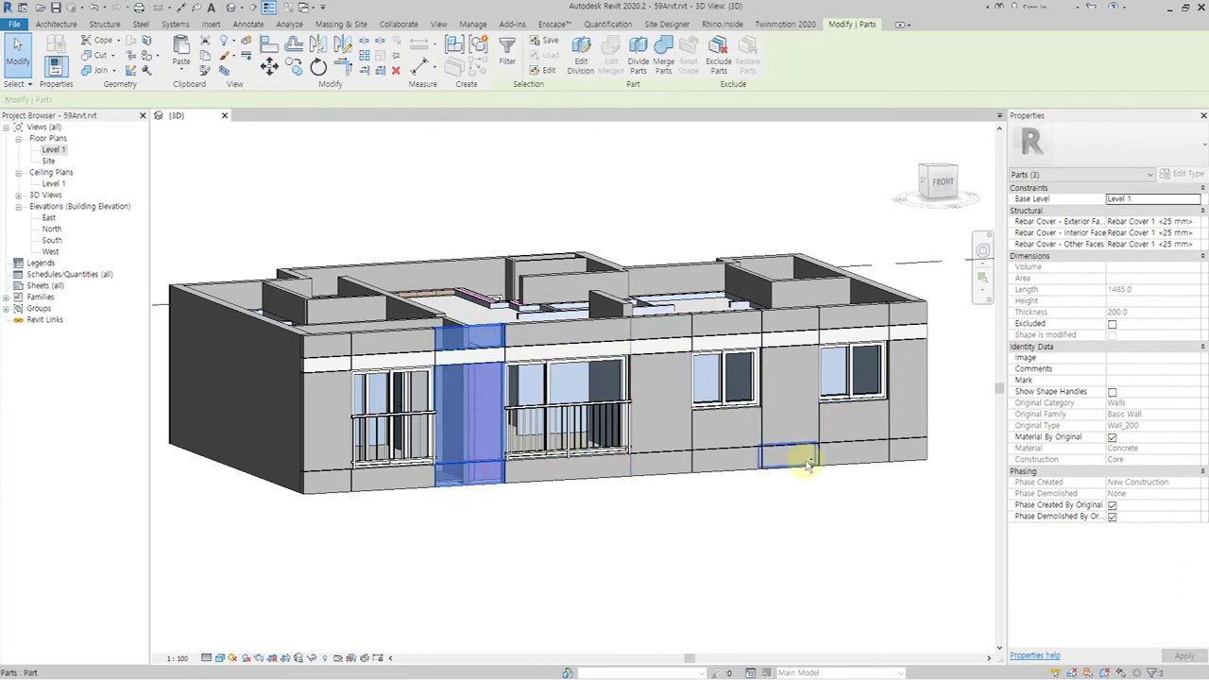
{"action": "left_click", "coordinate": [801, 465], "text": "ctrl"}
{"action": "left_click", "coordinate": [796, 387], "text": "ctrl"}
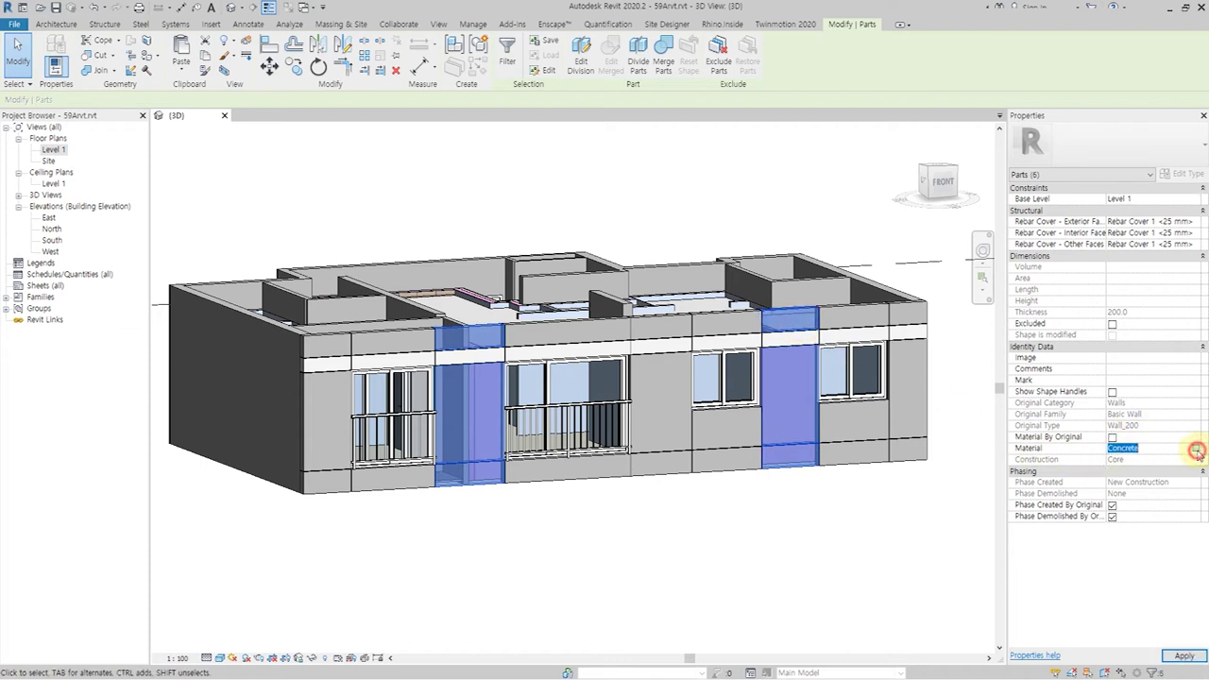
Search the Material Browser and assign Gray Paint to the selected strips.
{"action": "left_click", "coordinate": [1196, 451]}
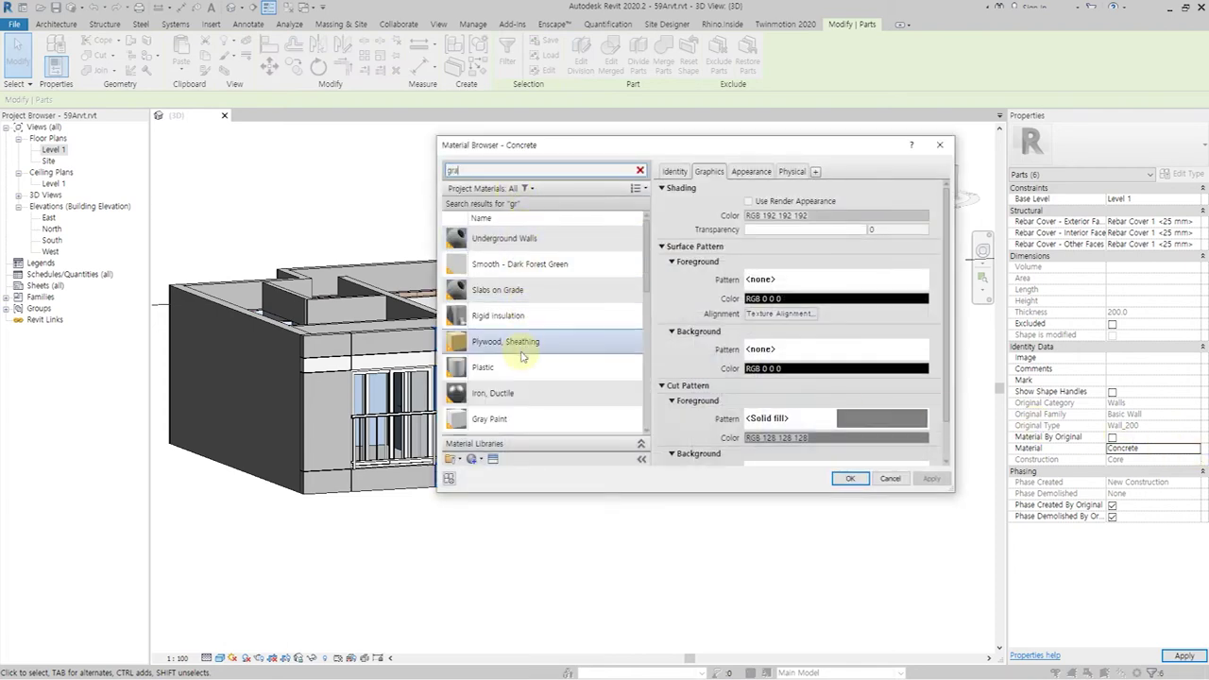
{"action": "type", "text": "a"}
{"action": "left_click", "coordinate": [539, 365]}
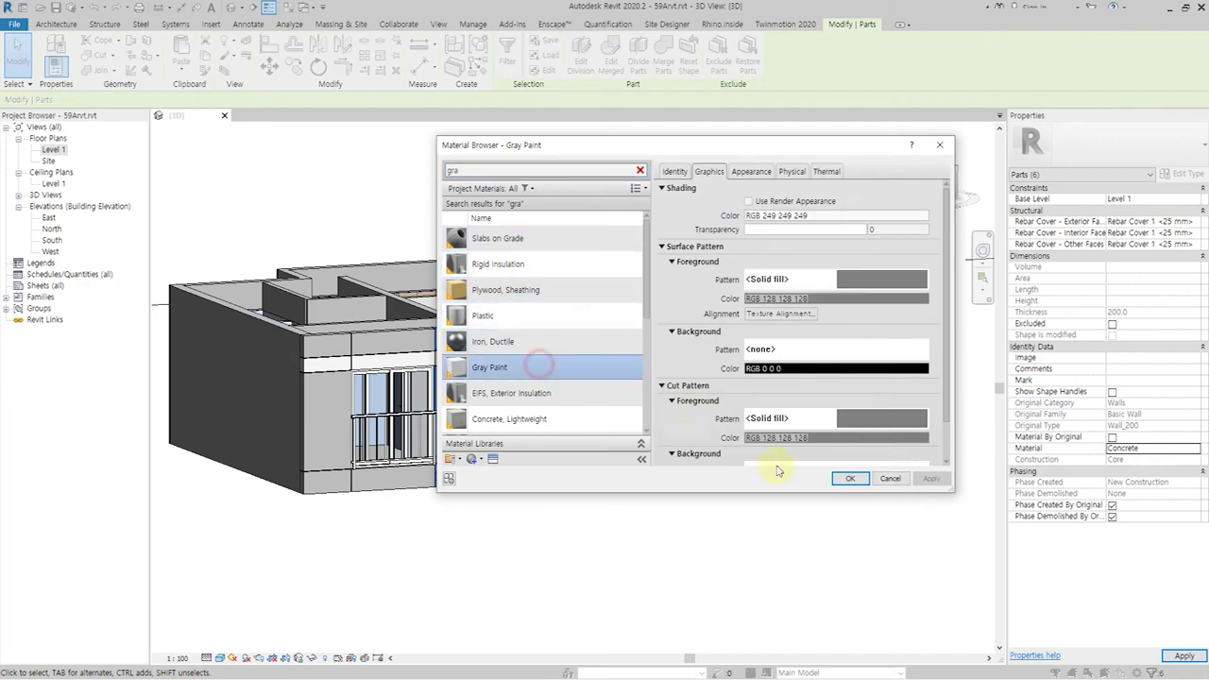
{"action": "left_click", "coordinate": [853, 479]}
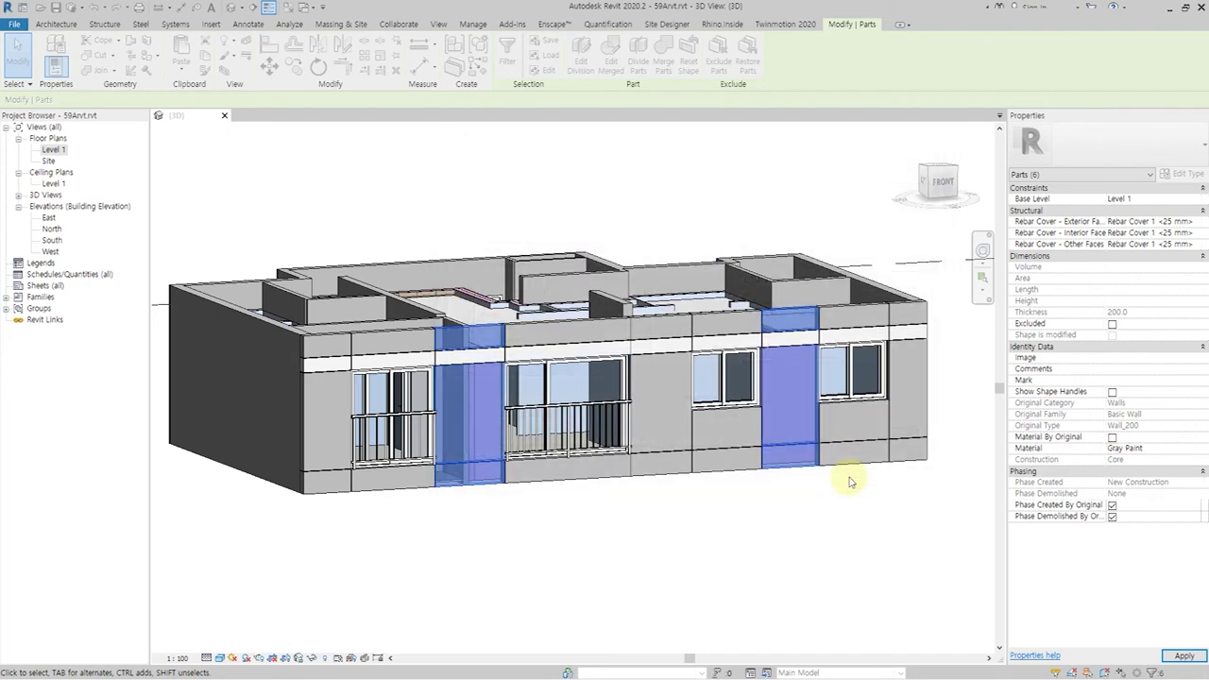
{"action": "left_click", "coordinate": [830, 541]}
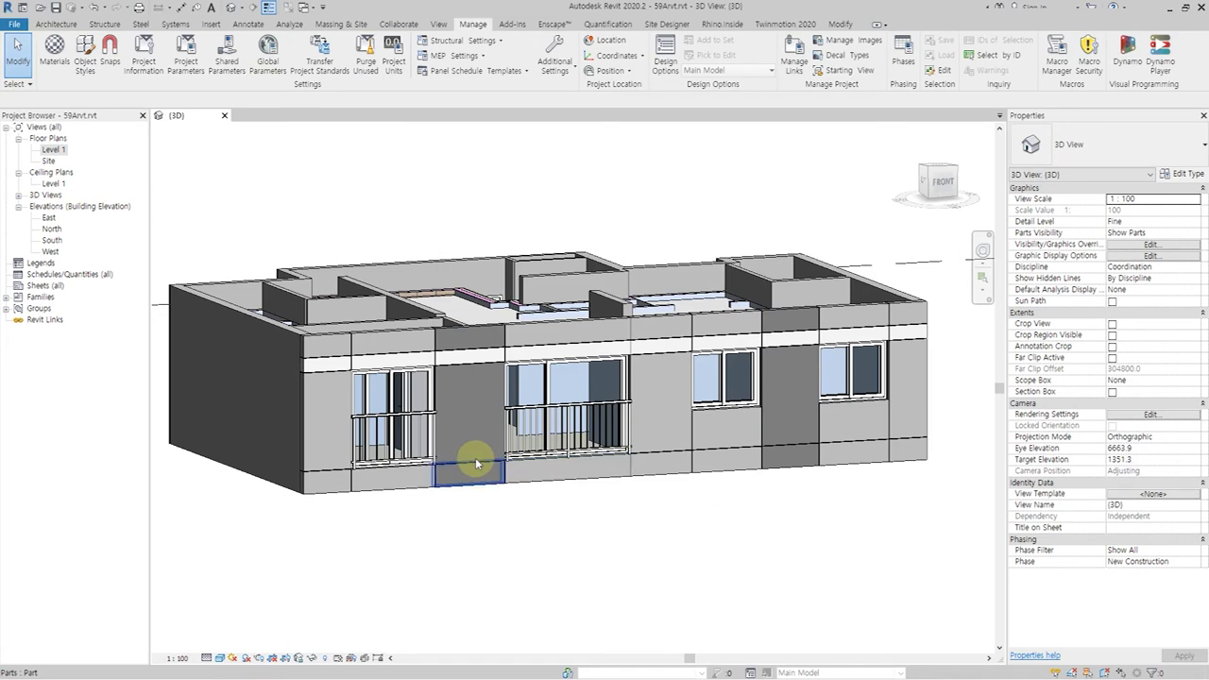
View the 59A unit's banded front facade up close with shadows toggled.
{"action": "middle_click_drag", "start_coordinate": [472, 460], "coordinate": [480, 459], "text": "shift"}
{"action": "left_click", "coordinate": [941, 182]}
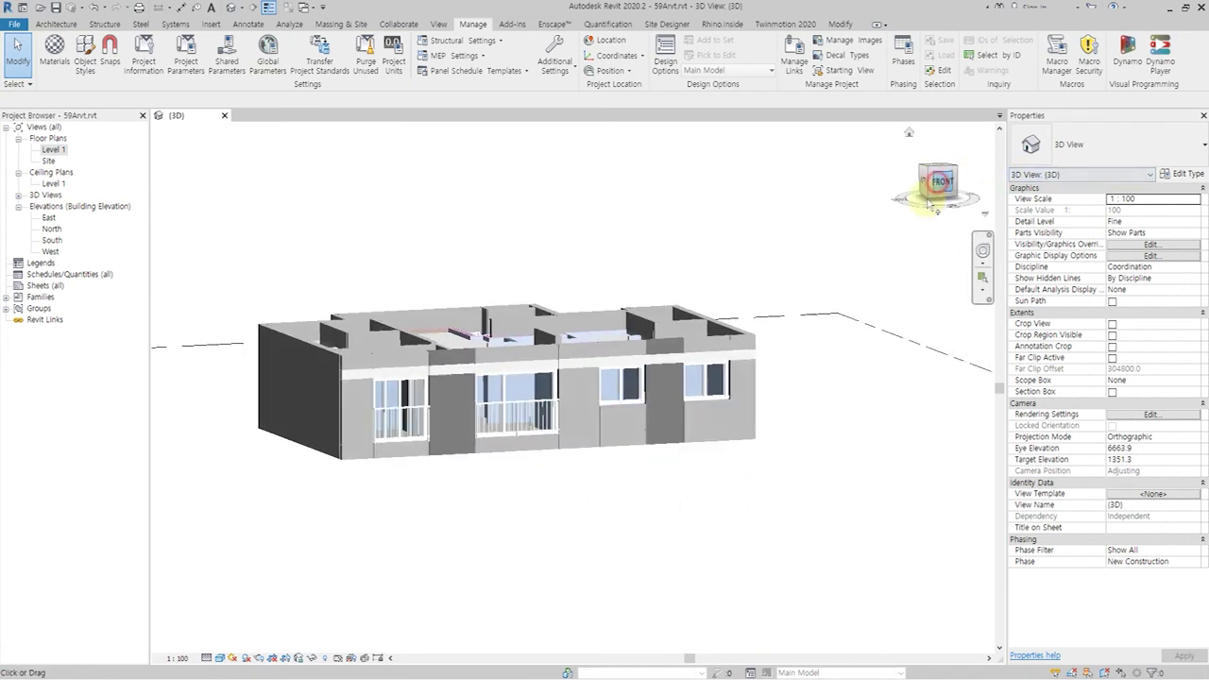
{"action": "scroll", "coordinate": [539, 410], "scroll_direction": "up", "scroll_amount": 3}
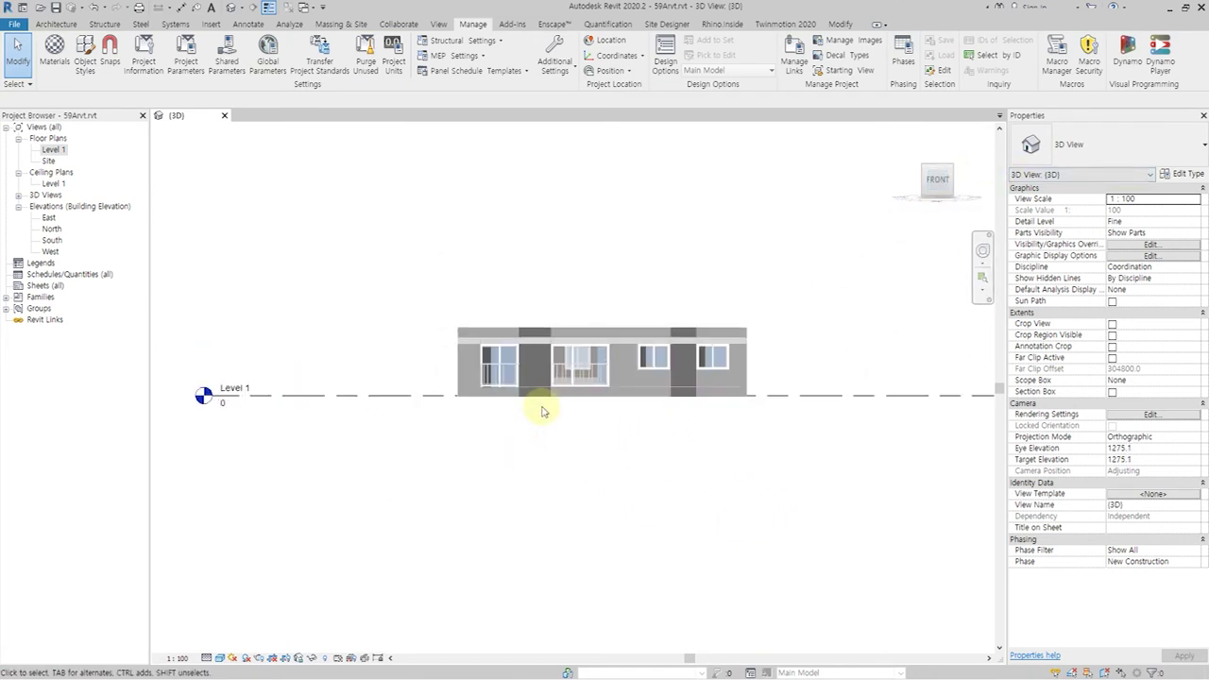
{"action": "scroll", "coordinate": [686, 410], "scroll_direction": "up", "scroll_amount": 3}
{"action": "scroll", "coordinate": [586, 405], "scroll_direction": "up", "scroll_amount": 2}
{"action": "middle_click_drag", "start_coordinate": [586, 406], "coordinate": [587, 485]}
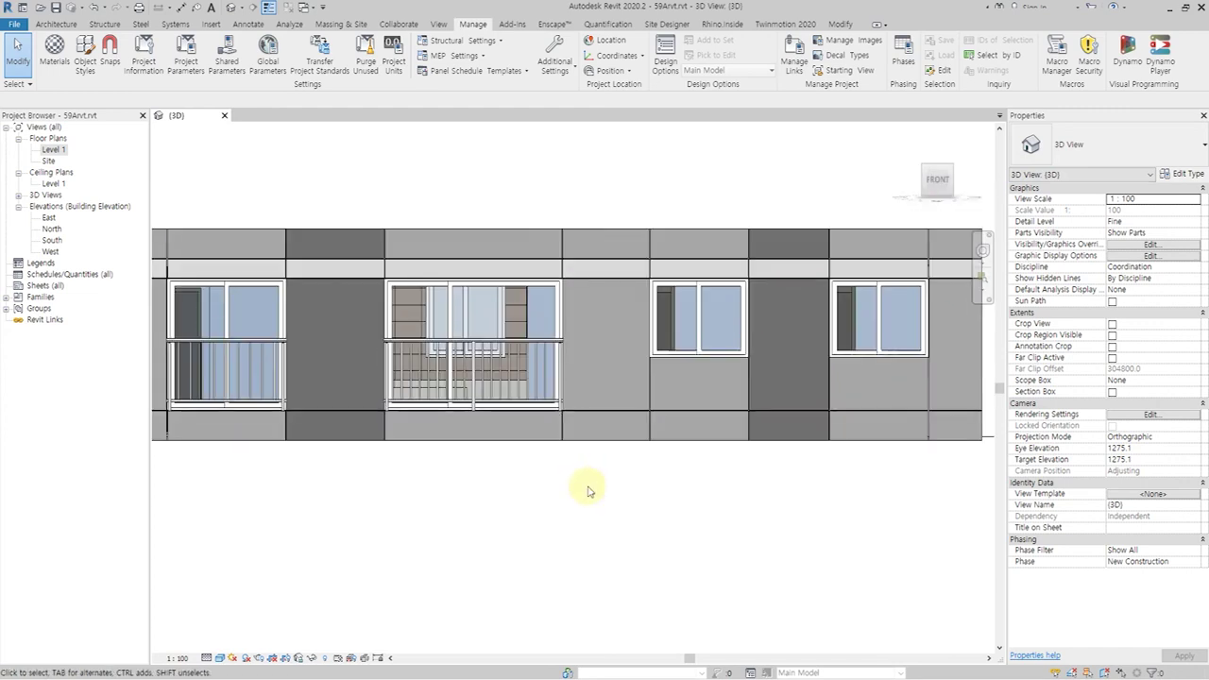
{"action": "left_click", "coordinate": [245, 660]}
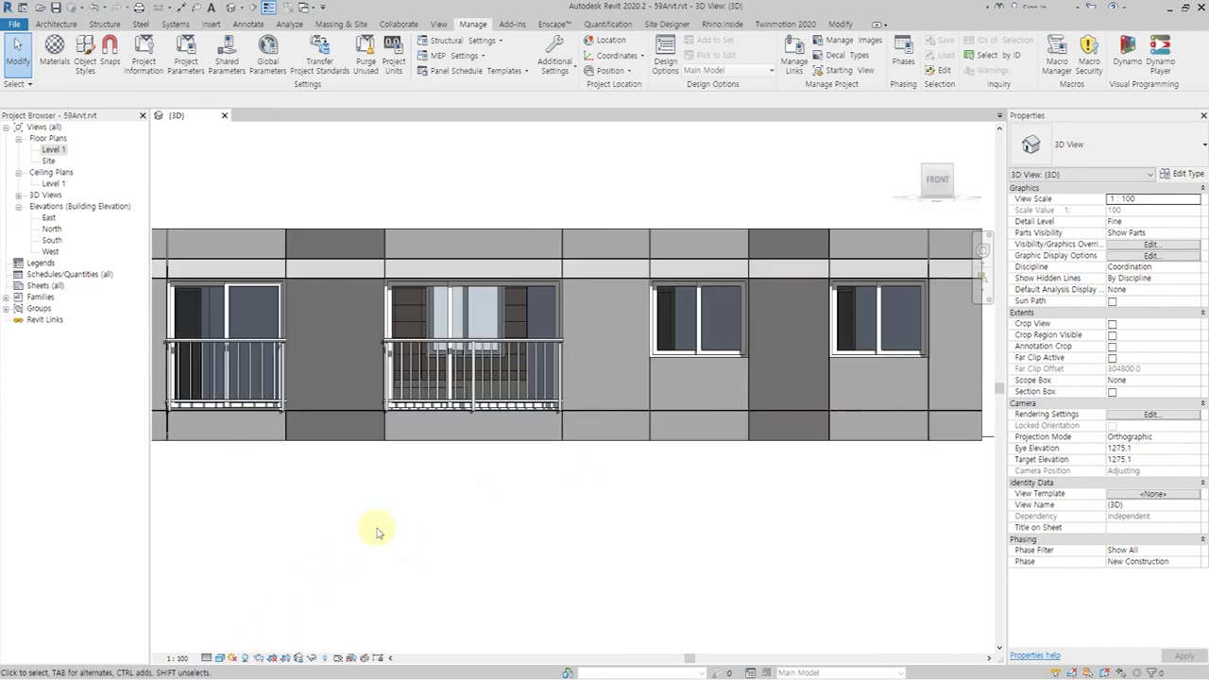
Save the 59A unit model and close it, returning to the 18L.rvt tower project.
{"action": "scroll", "coordinate": [388, 531], "scroll_direction": "down", "scroll_amount": 1}
{"action": "scroll", "coordinate": [430, 541], "scroll_direction": "down", "scroll_amount": 1}
{"action": "middle_click_drag", "start_coordinate": [440, 540], "coordinate": [464, 553]}
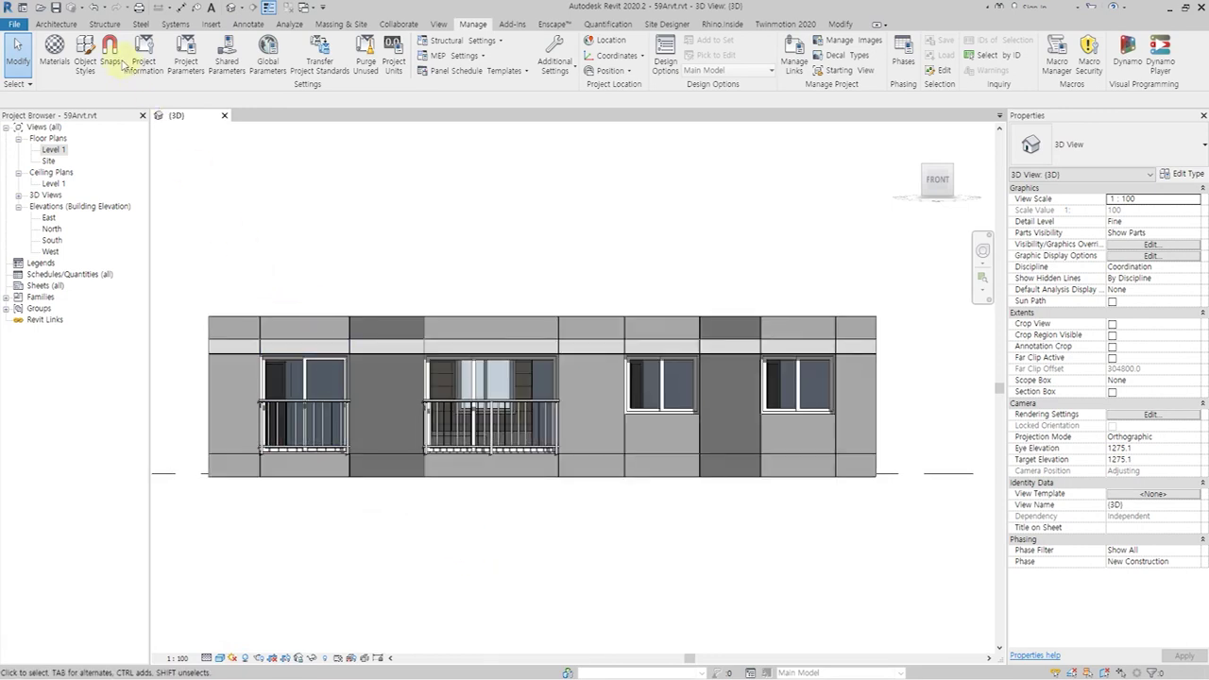
{"action": "left_click", "coordinate": [55, 9]}
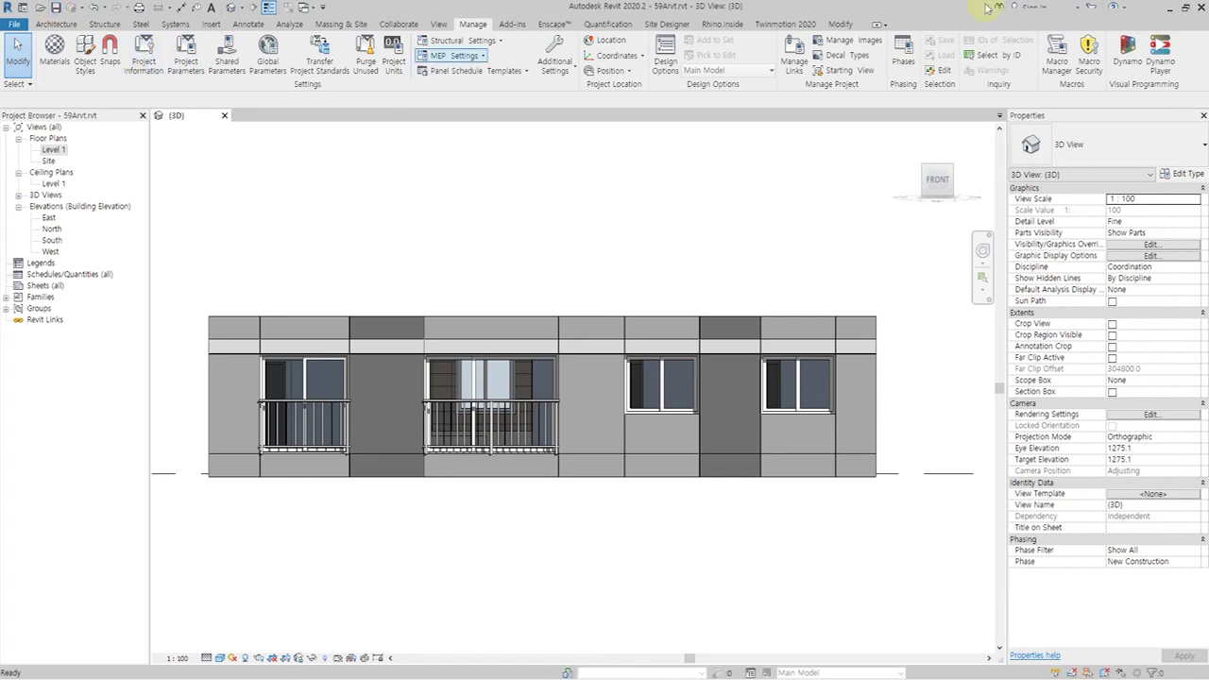
{"action": "left_click", "coordinate": [1171, 9]}
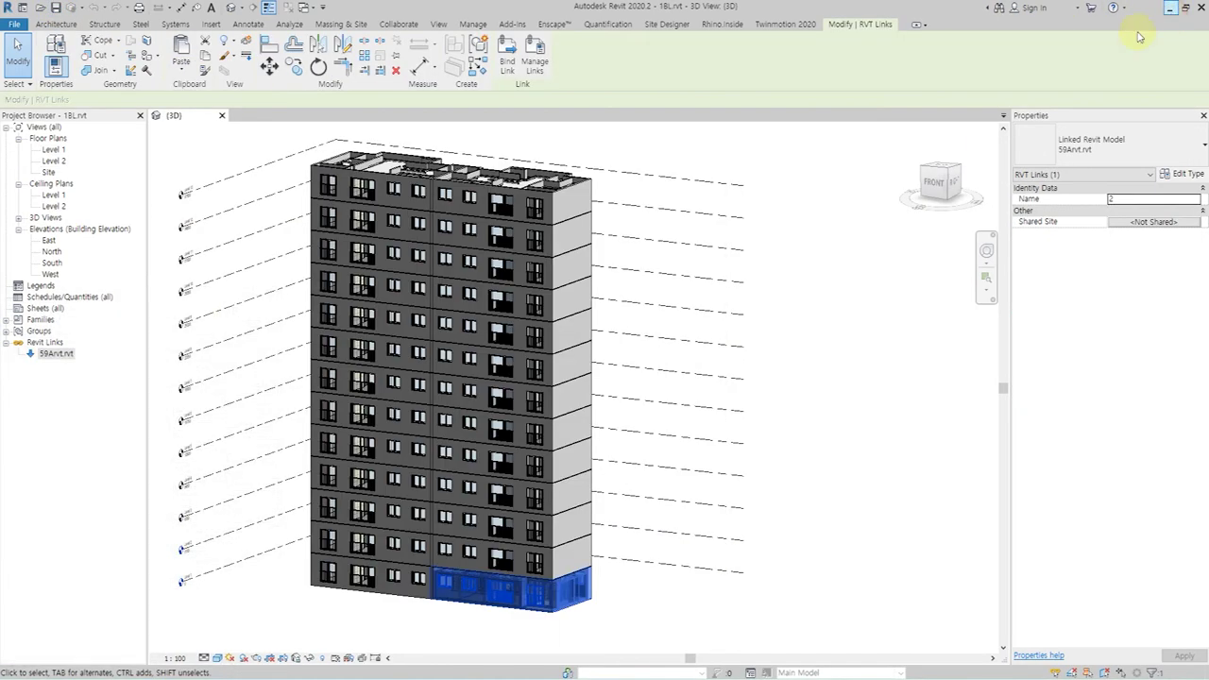
Reload the 59Arvt.rvt link from the Project Browser's Revit Links list.
{"action": "left_click", "coordinate": [836, 303]}
{"action": "mouse_move", "coordinate": [311, 599]}
{"action": "middle_mouse_down", "text": "shift"}
{"action": "mouse_move", "coordinate": [526, 579]}
{"action": "mouse_move", "coordinate": [570, 504]}
{"action": "middle_mouse_up", "text": "shift"}
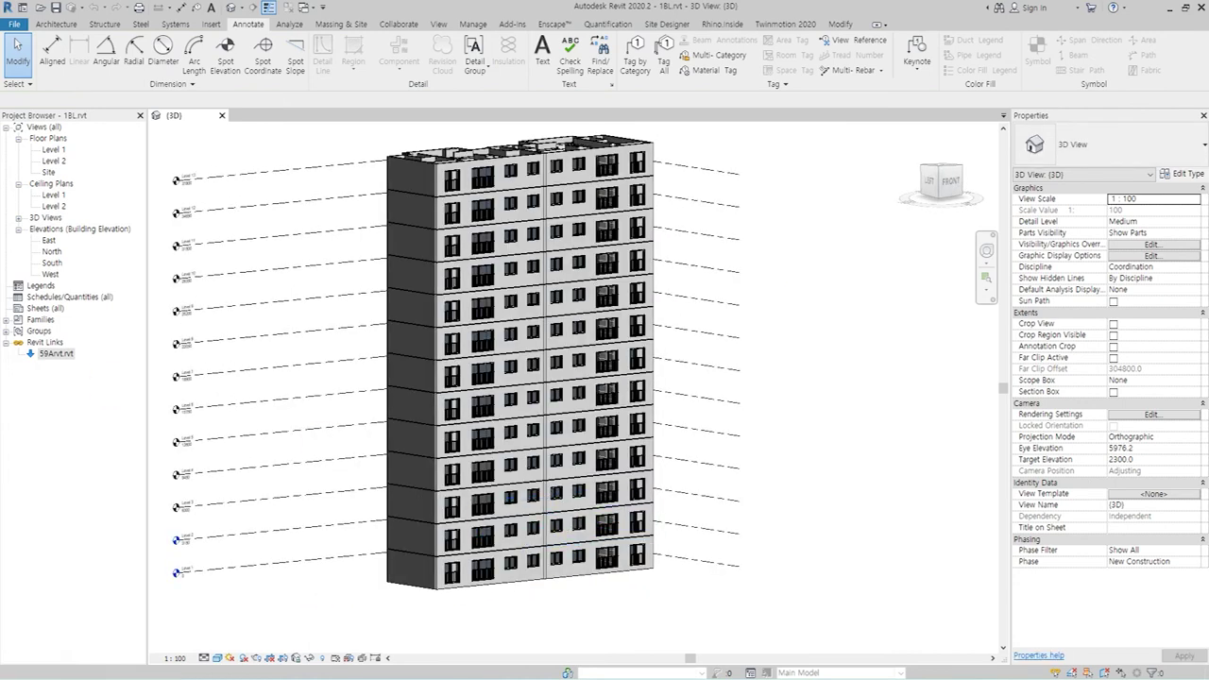
{"action": "left_click", "coordinate": [58, 355]}
{"action": "right_click", "coordinate": [62, 357]}
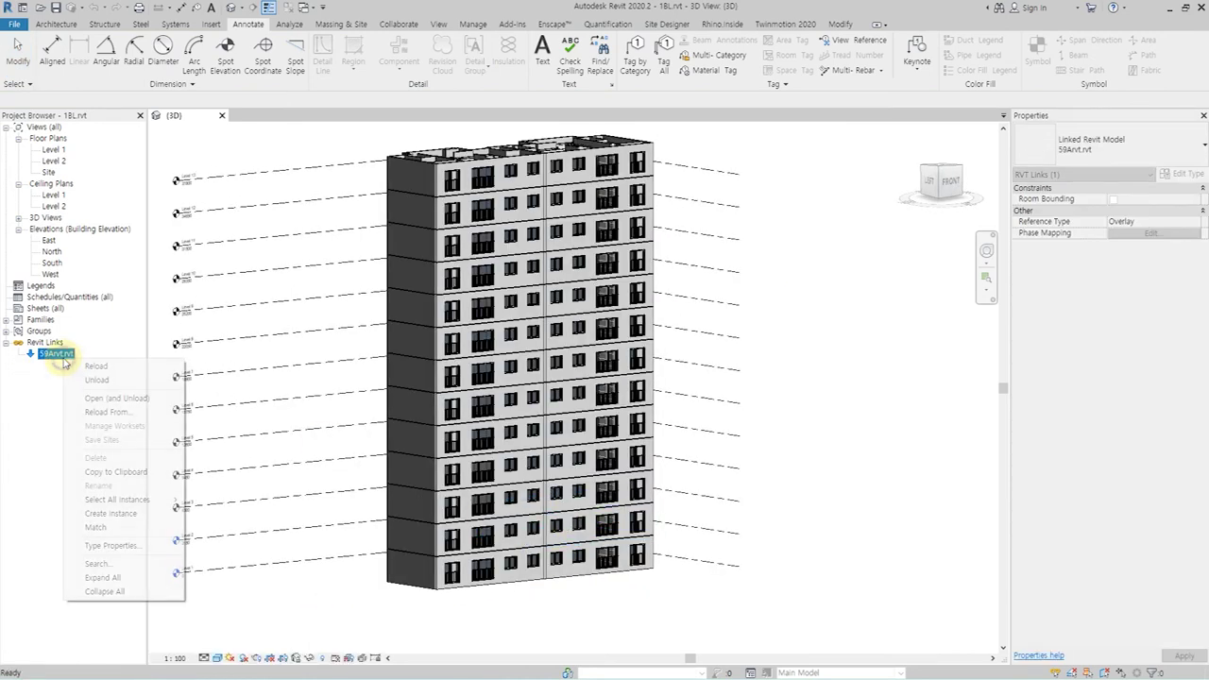
{"action": "left_click", "coordinate": [131, 381]}
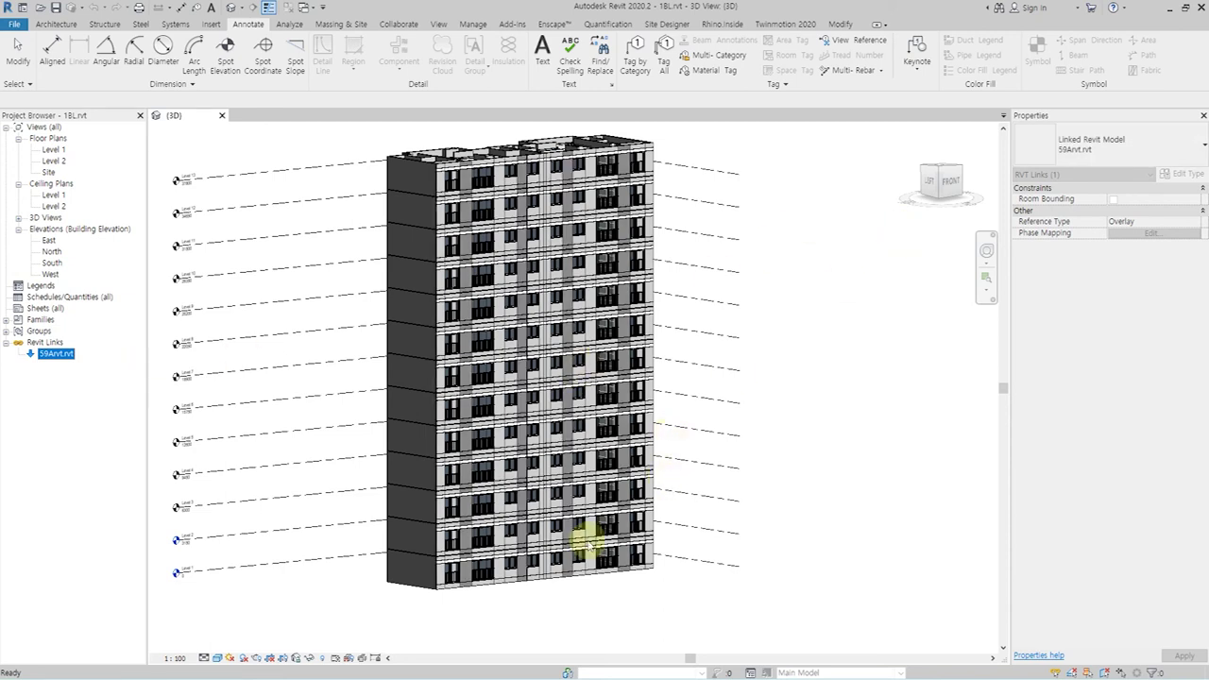
Turn the tower to the ViewCube FRONT view and zoom in on the white and gray bands.
{"action": "mouse_move", "coordinate": [633, 492]}
{"action": "middle_mouse_down", "text": "shift"}
{"action": "mouse_move", "coordinate": [615, 459]}
{"action": "mouse_move", "coordinate": [513, 460]}
{"action": "mouse_move", "coordinate": [316, 275]}
{"action": "middle_mouse_up", "text": "shift"}
{"action": "scroll", "coordinate": [429, 278], "scroll_direction": "up", "scroll_amount": 5}
{"action": "mouse_move", "coordinate": [430, 279]}
{"action": "middle_mouse_down", "text": "shift"}
{"action": "mouse_move", "coordinate": [437, 270]}
{"action": "mouse_move", "coordinate": [554, 472]}
{"action": "mouse_move", "coordinate": [704, 394]}
{"action": "mouse_move", "coordinate": [918, 183]}
{"action": "mouse_move", "coordinate": [945, 184]}
{"action": "middle_mouse_up", "text": "shift"}
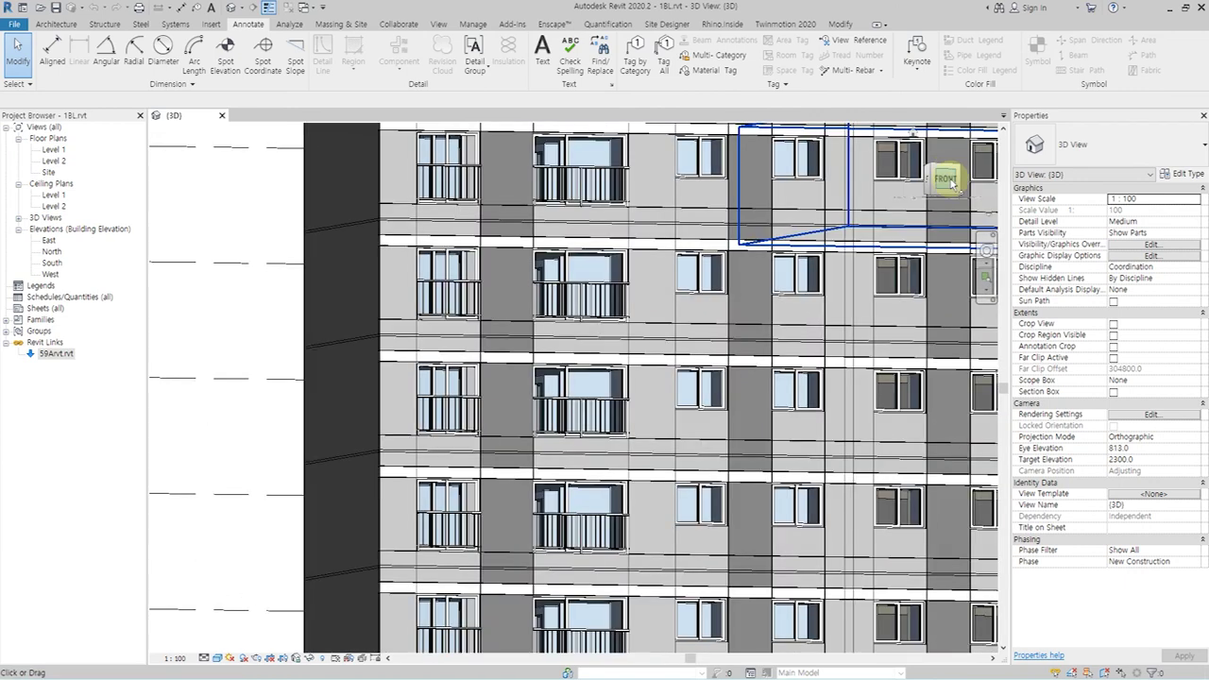
{"action": "left_click", "coordinate": [947, 180]}
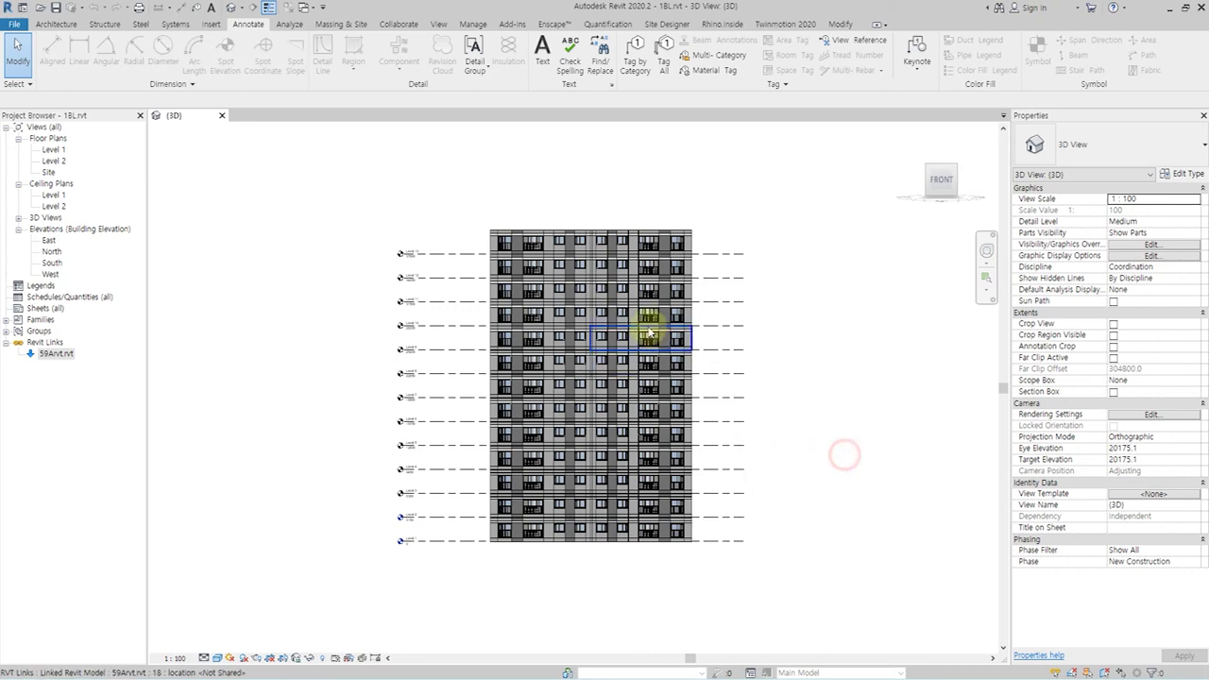
{"action": "scroll", "coordinate": [567, 305], "scroll_direction": "up", "scroll_amount": 2}
{"action": "scroll", "coordinate": [571, 304], "scroll_direction": "up", "scroll_amount": 3}
{"action": "scroll", "coordinate": [340, 299], "scroll_direction": "up", "scroll_amount": 2}
{"action": "scroll", "coordinate": [324, 303], "scroll_direction": "up", "scroll_amount": 3}
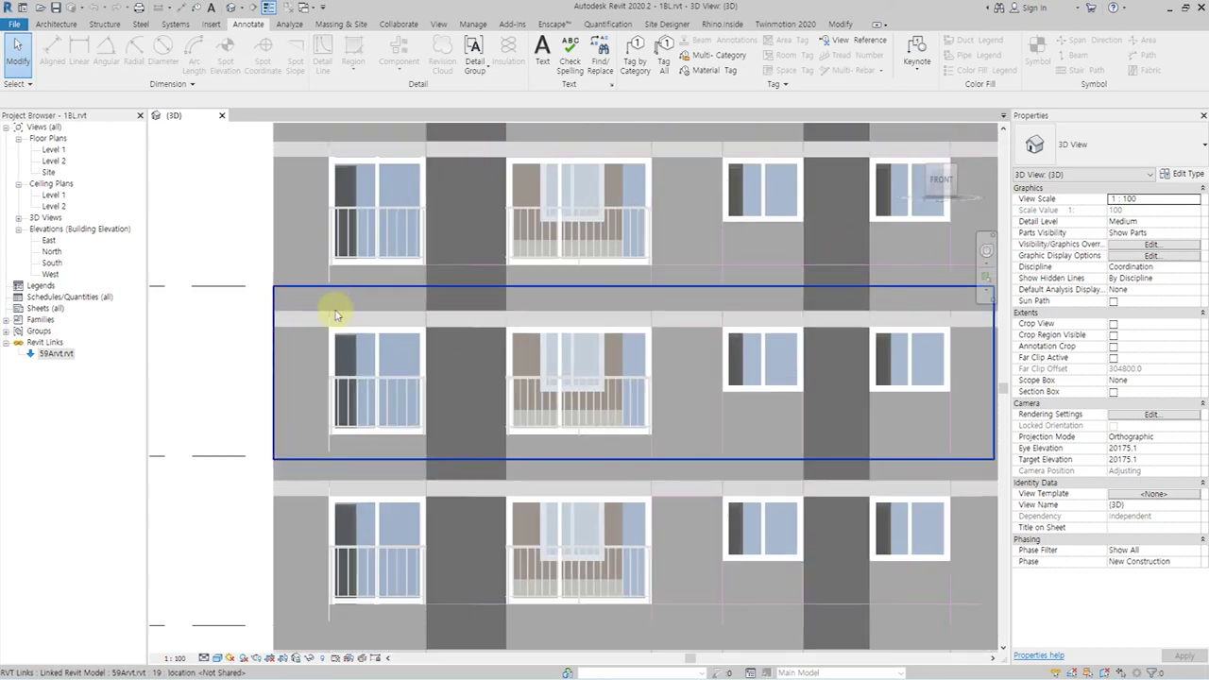